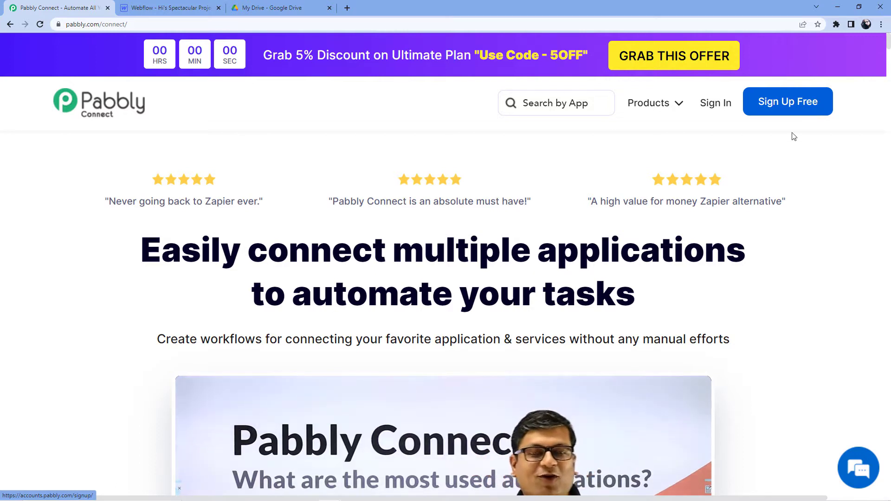
Step: Log into Pabbly with the saved credentials and open the Pabbly Connect workflows dashboard
left_click(722, 107)
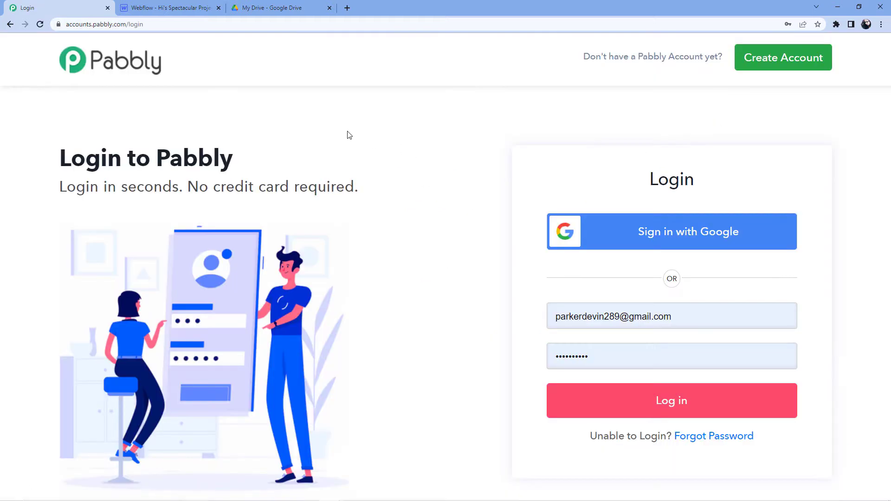
left_click(602, 413)
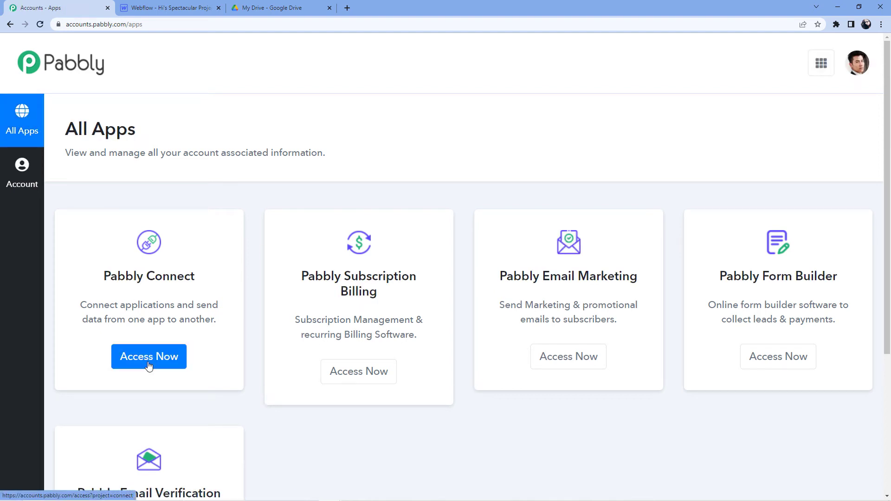
left_click(149, 366)
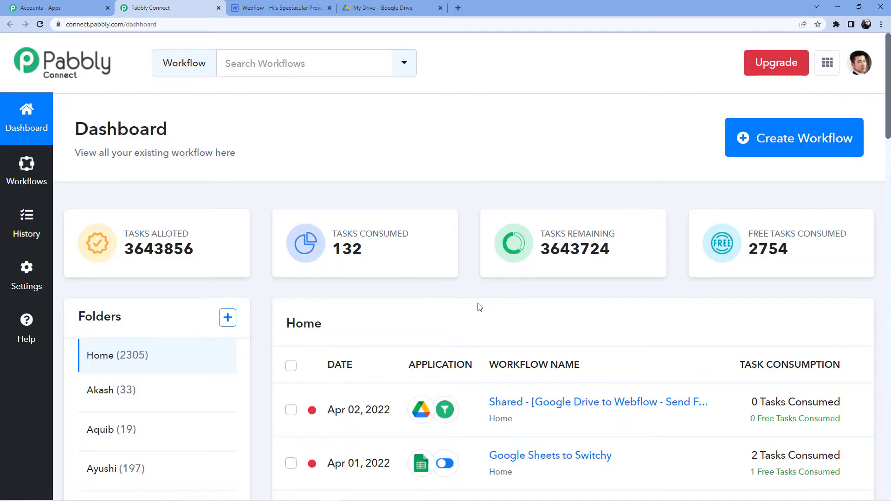
scroll(455, 287, "down", 8)
scroll(492, 252, "up", 7)
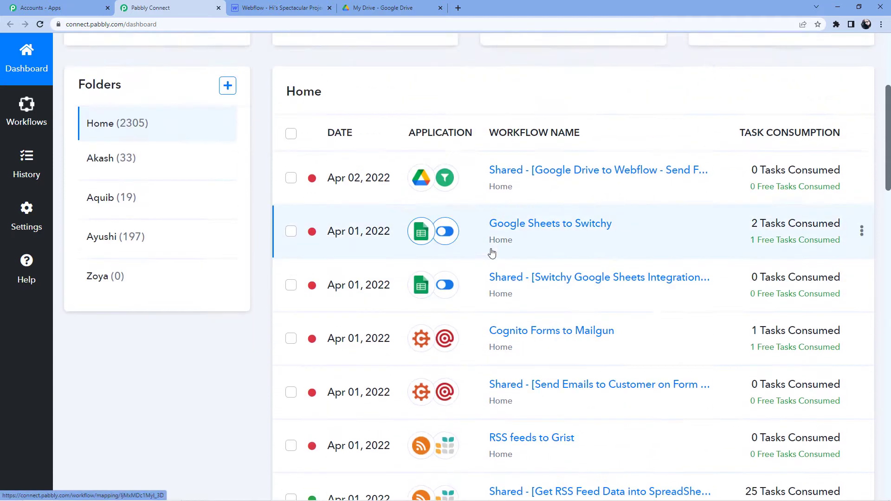
scroll(492, 253, "up", 1)
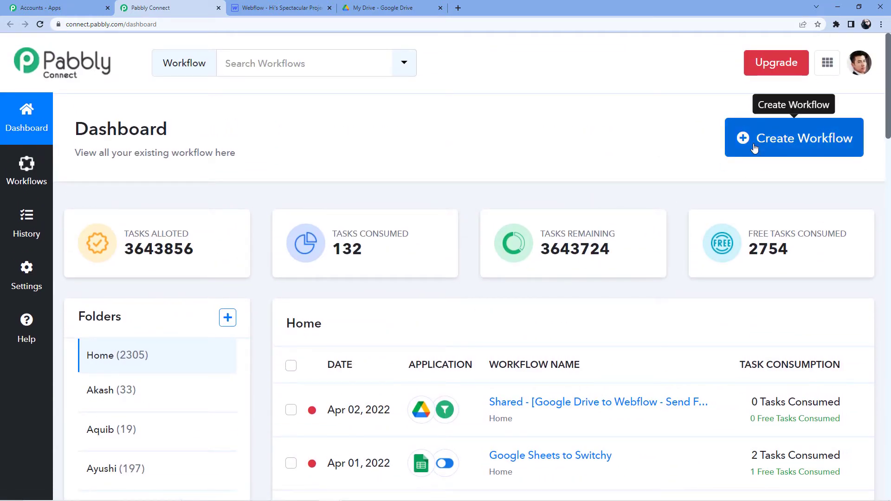
Step: Create a workflow named 'WooCommerce to Airtable', correcting the misspelled name before creating it
left_click(748, 146)
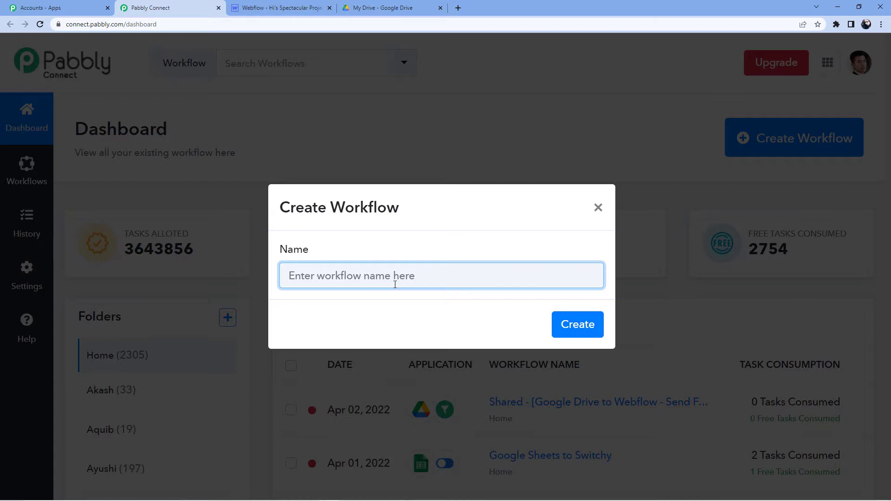
left_click(328, 277)
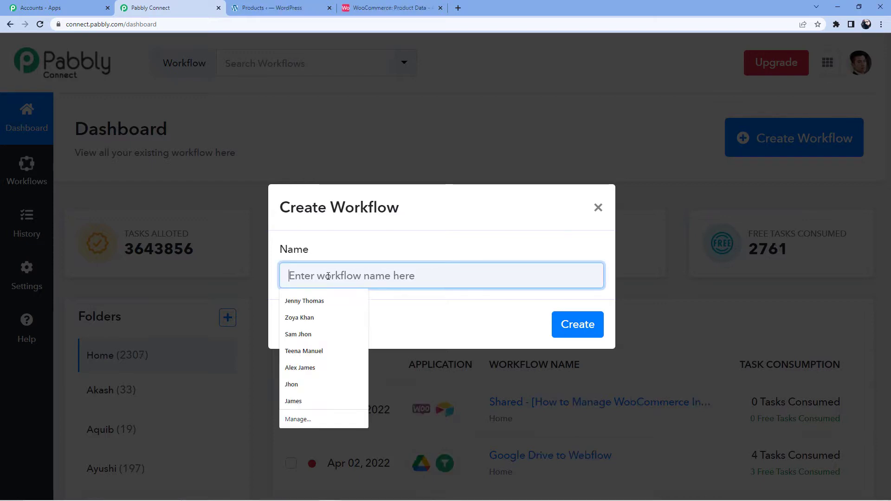
type("WooCommerce to ")
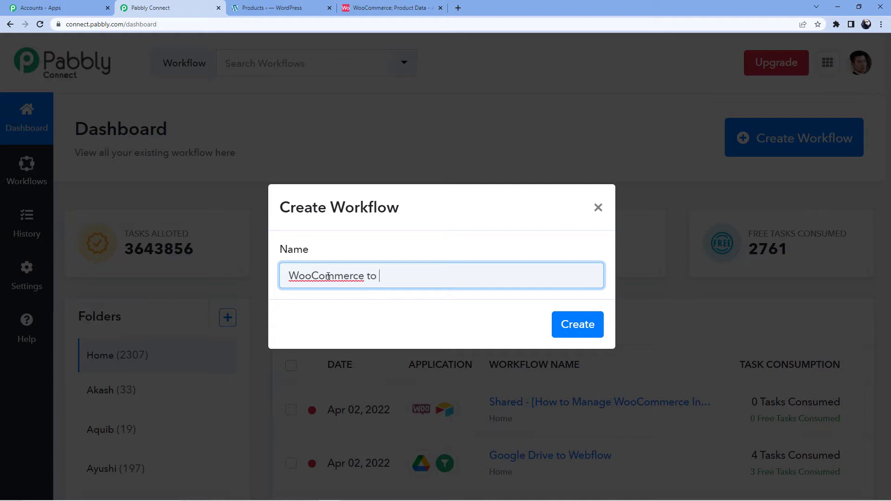
type("Airtbale")
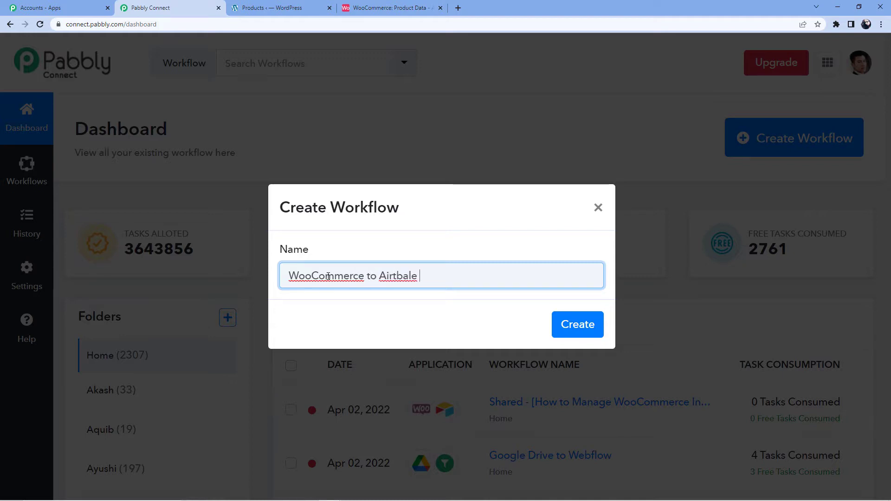
key("BackSpace")
key("BackSpace")
key("BackSpace")
key("BackSpace")
key("BackSpace")
type("table")
left_click(577, 325)
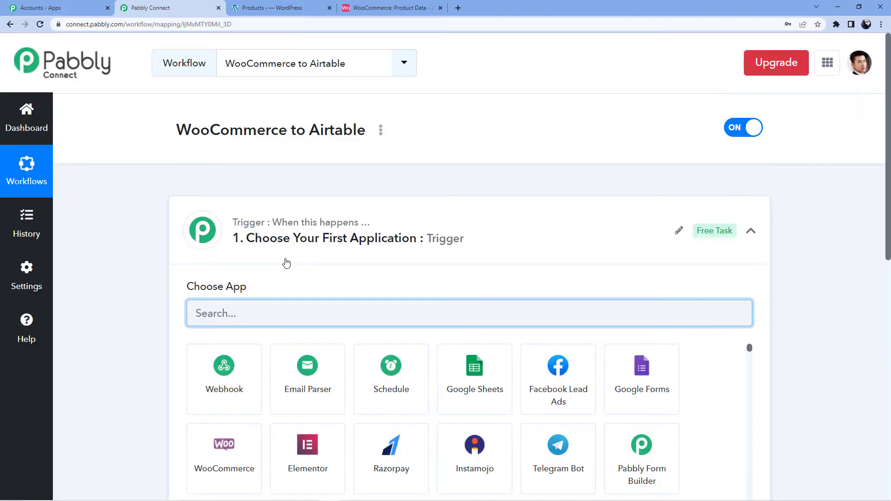
Step: Choose WooCommerce as the workflow's trigger app by searching 'WooComm'
scroll(285, 260, "down", 1)
scroll(175, 263, "down", 6)
scroll(190, 237, "up", 5)
scroll(189, 237, "up", 1)
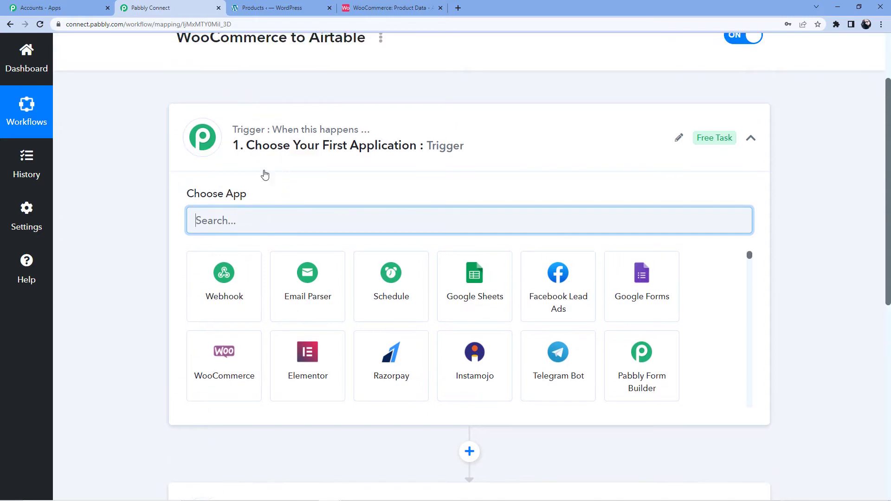
scroll(118, 190, "down", 6)
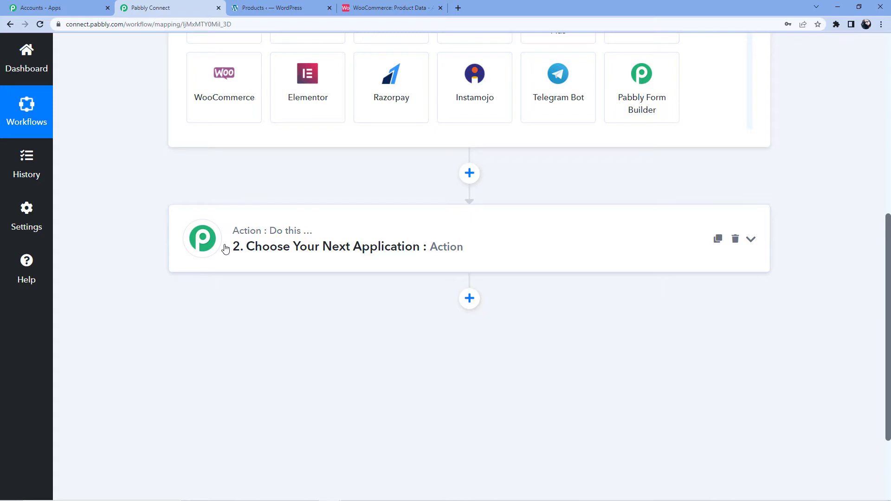
scroll(225, 250, "up", 5)
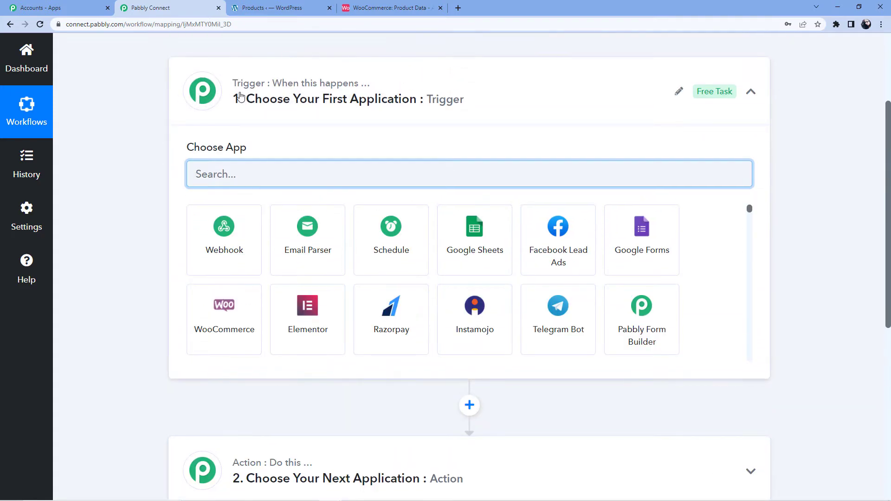
scroll(297, 244, "down", 5)
scroll(282, 243, "up", 4)
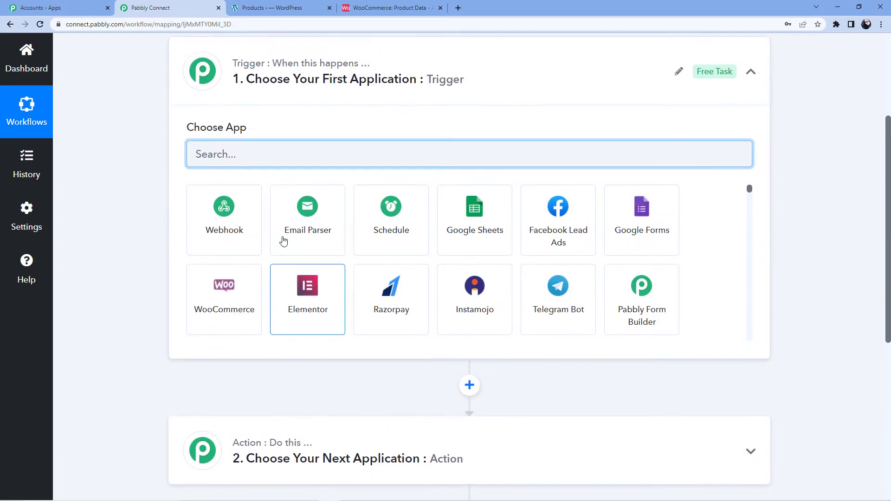
scroll(283, 240, "up", 3)
type("WooComm")
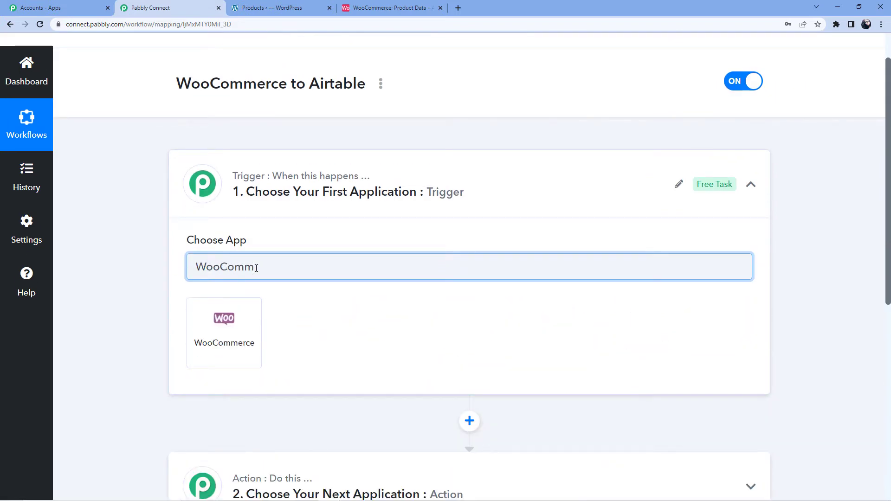
left_click(243, 360)
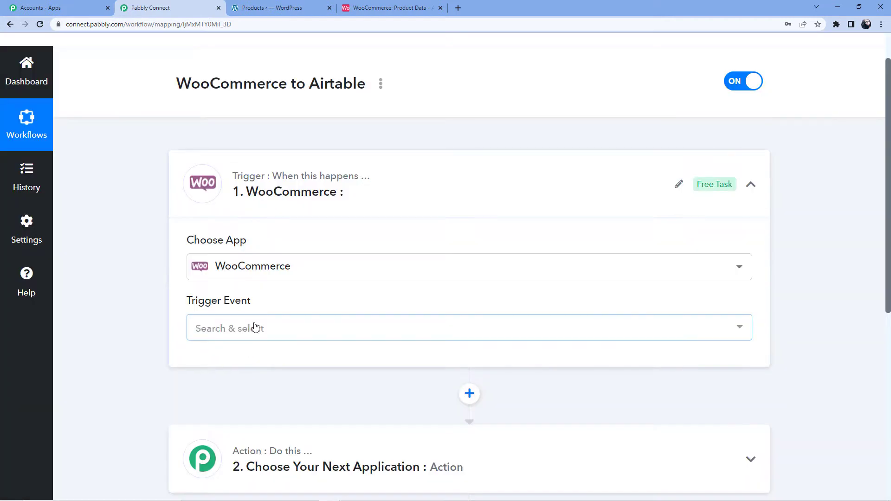
Step: Set the trigger event to Product Updated and dismiss Chrome's save-password prompt
left_click(255, 326)
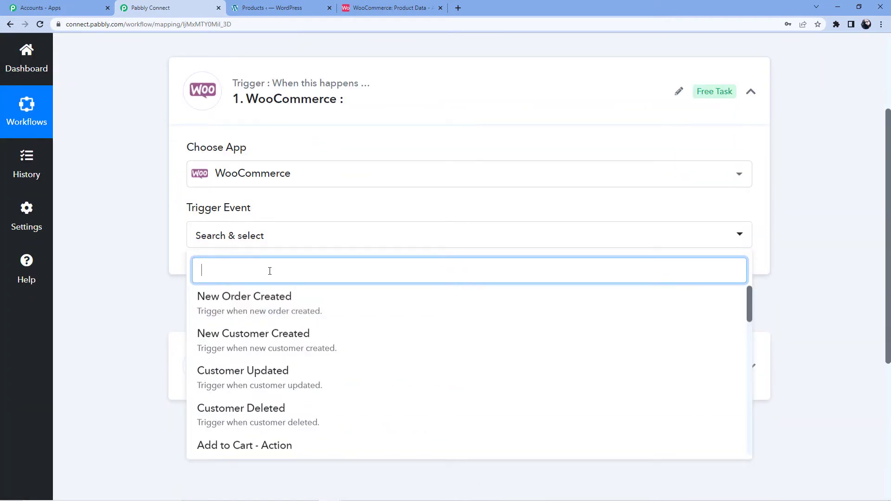
type("Produc")
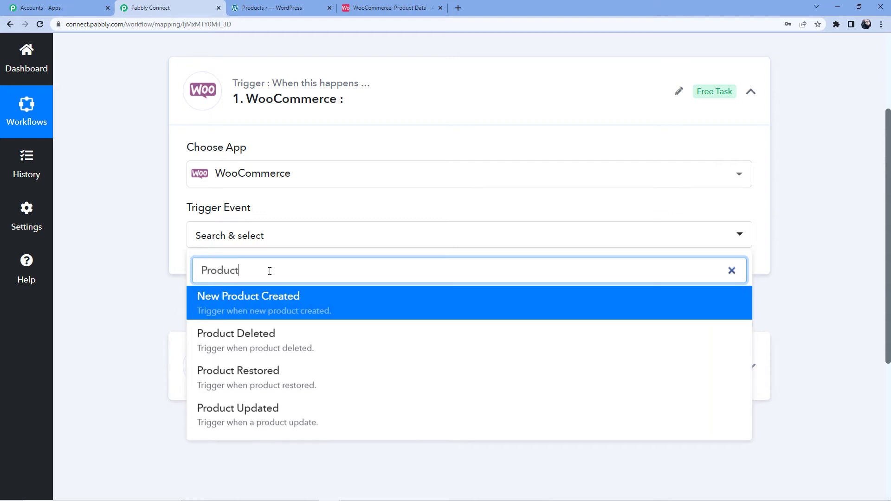
type("t")
scroll(270, 306, "down", 3)
left_click(262, 279)
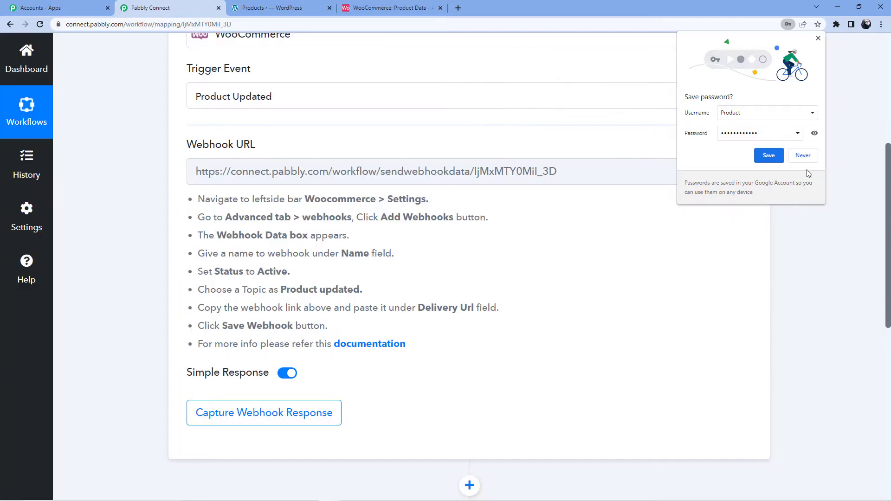
left_click(808, 161)
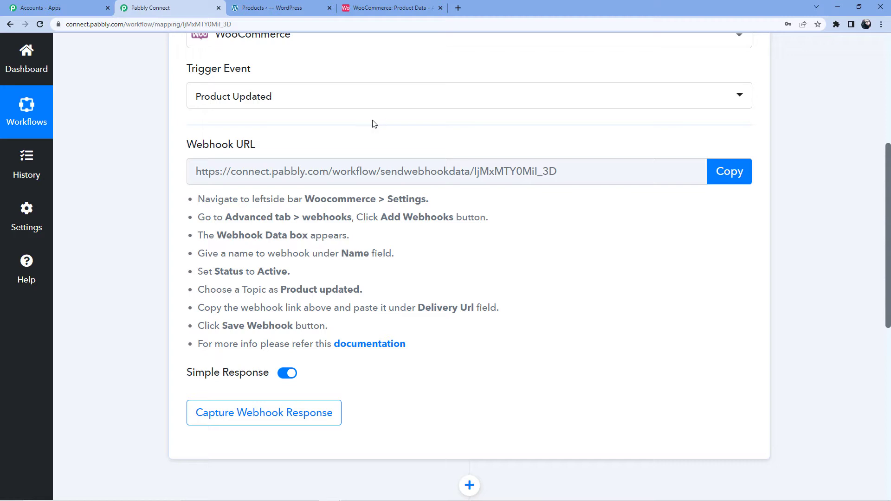
scroll(375, 124, "down", 1)
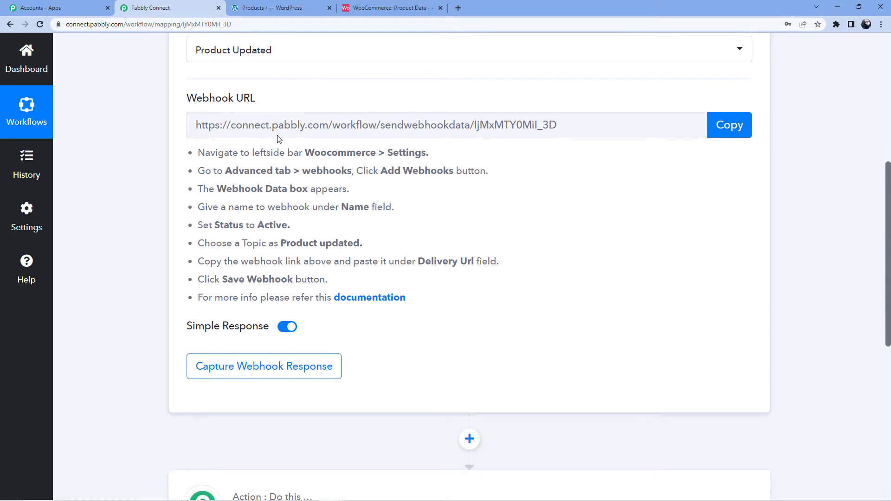
left_click_drag(198, 151, 452, 300)
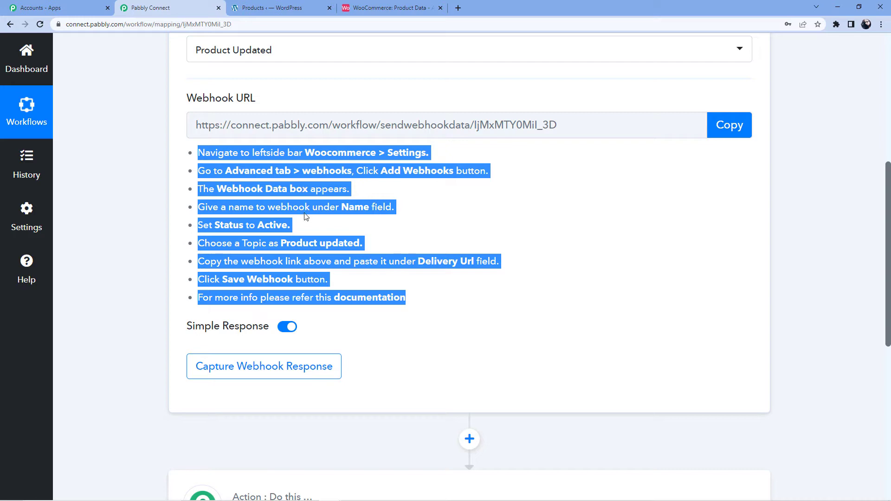
scroll(352, 191, "down", 3)
scroll(342, 203, "up", 3)
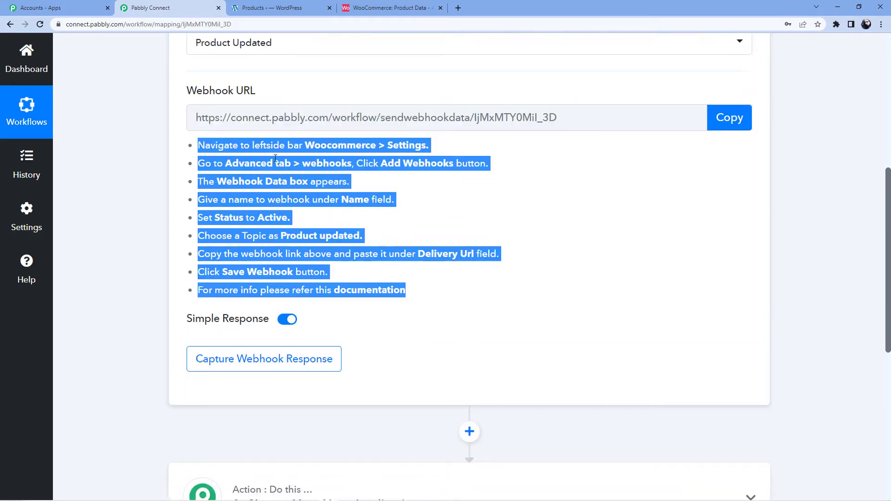
Step: In the WordPress admin, go to WooCommerce Settings
left_click(417, 175)
left_click(269, 8)
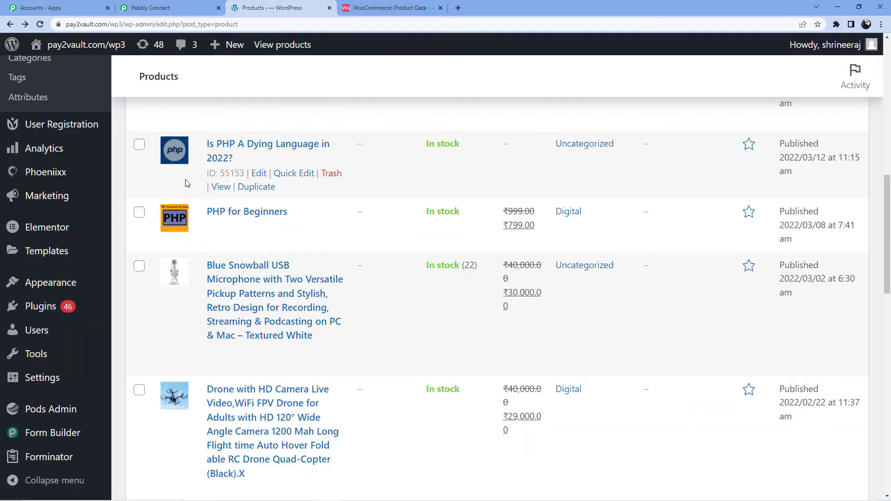
mouse_move(49, 198)
scroll(49, 197, "down", 4)
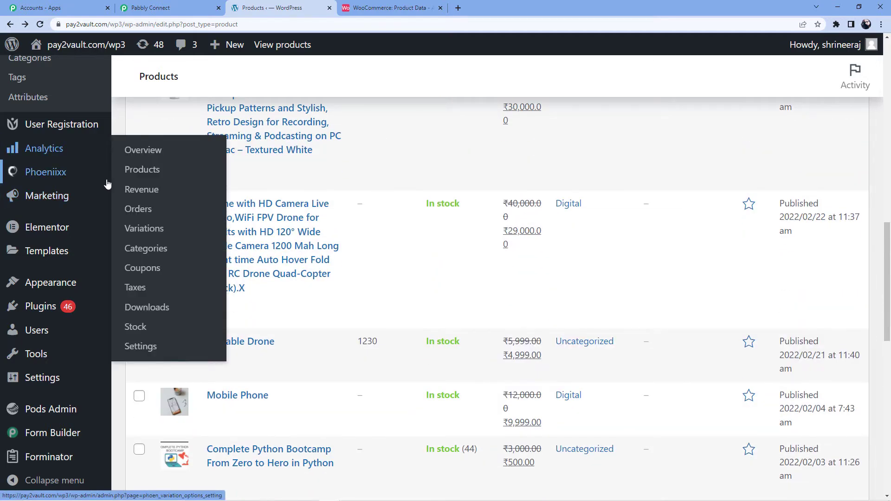
scroll(68, 198, "up", 6)
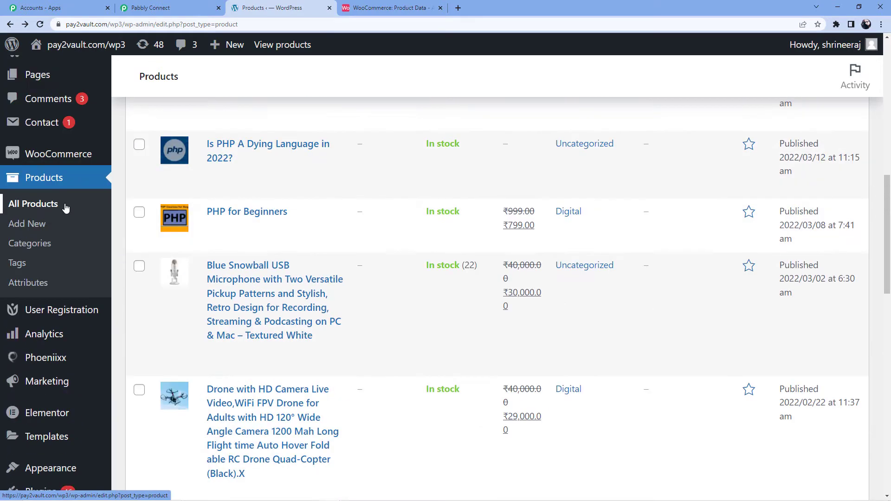
left_click(66, 251)
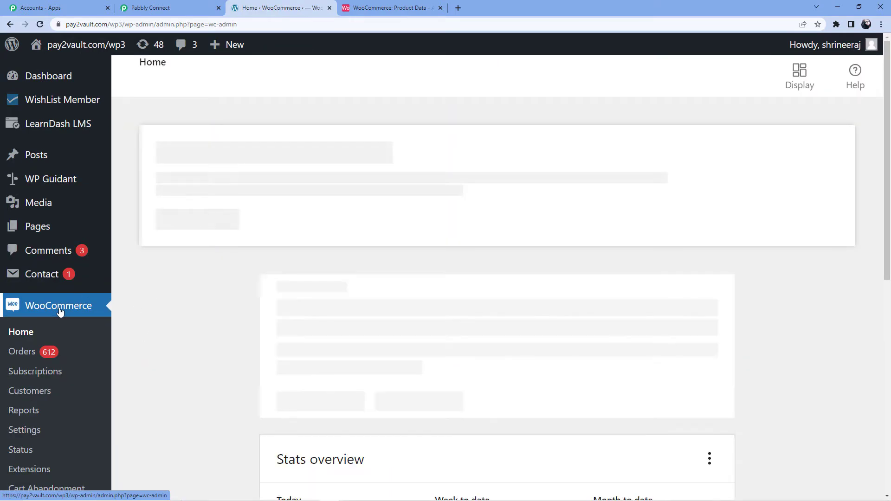
left_click(31, 430)
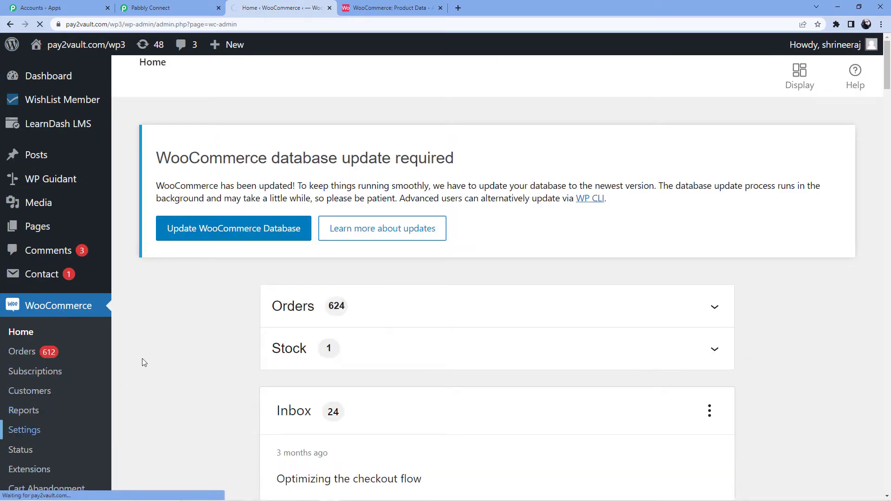
Step: Open the Advanced › Webhooks section of WooCommerce settings and look through the webhook list
left_click(204, 7)
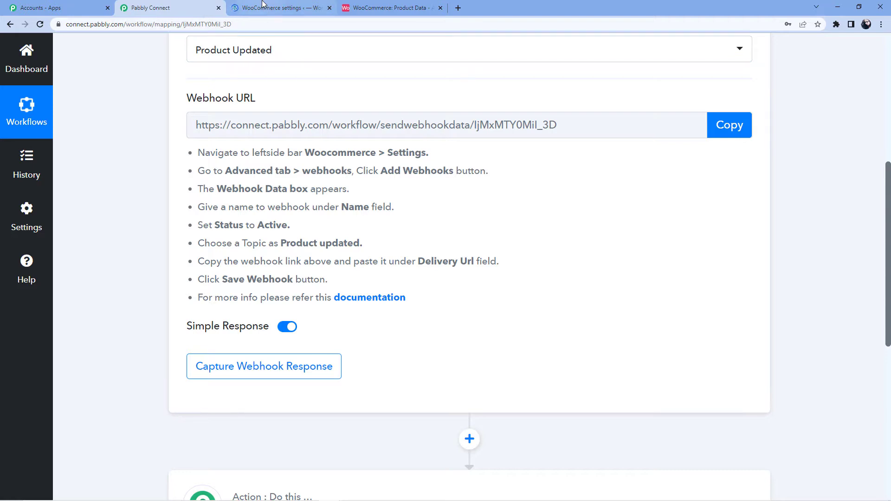
left_click(272, 11)
scroll(497, 213, "down", 4)
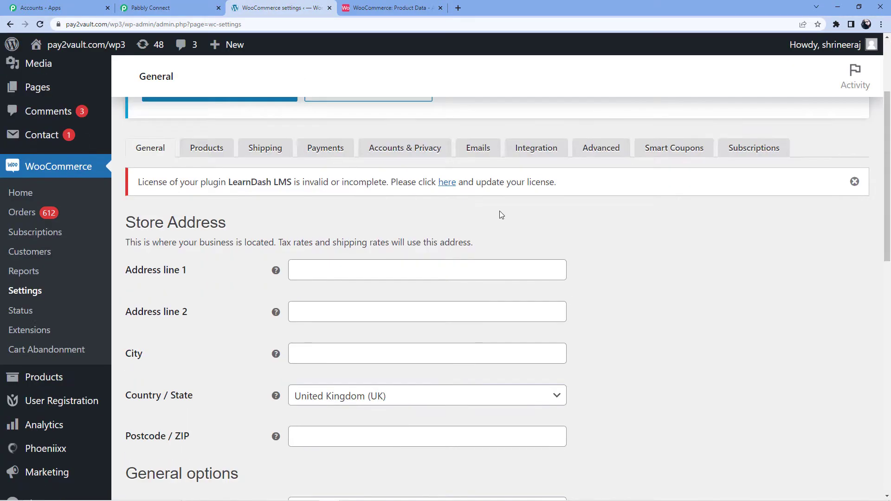
left_click(605, 151)
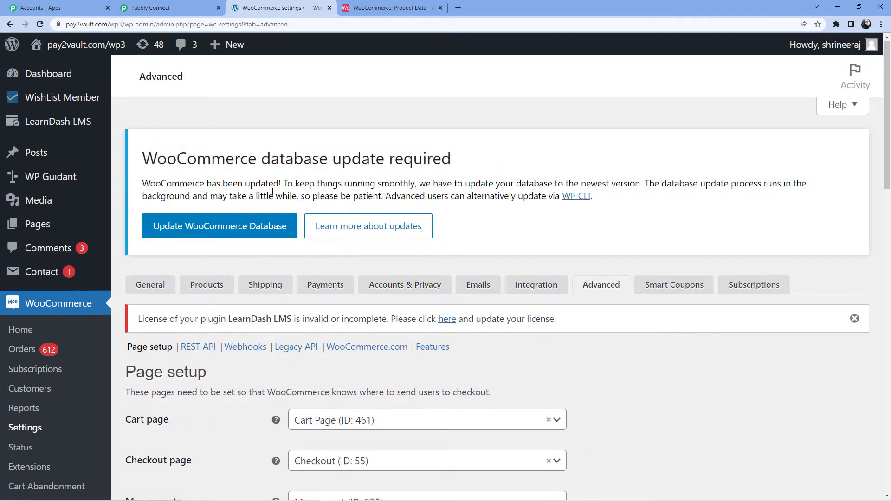
scroll(267, 209, "down", 3)
left_click(251, 212)
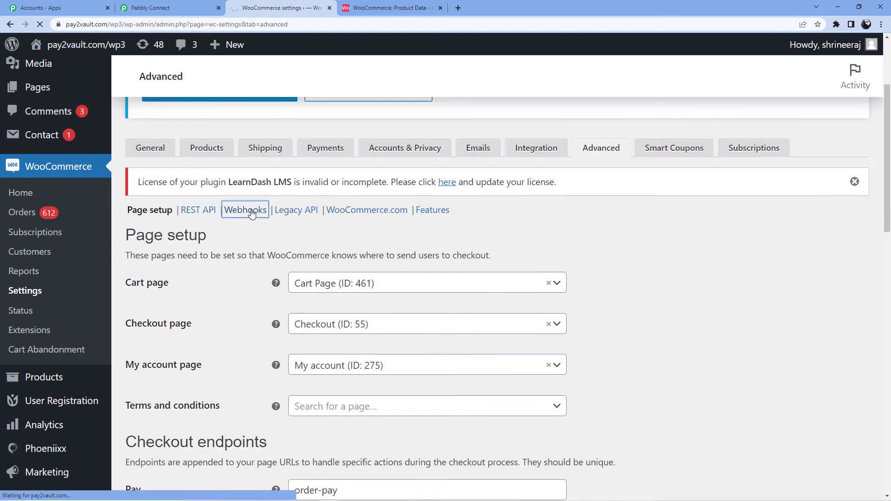
scroll(223, 227, "down", 4)
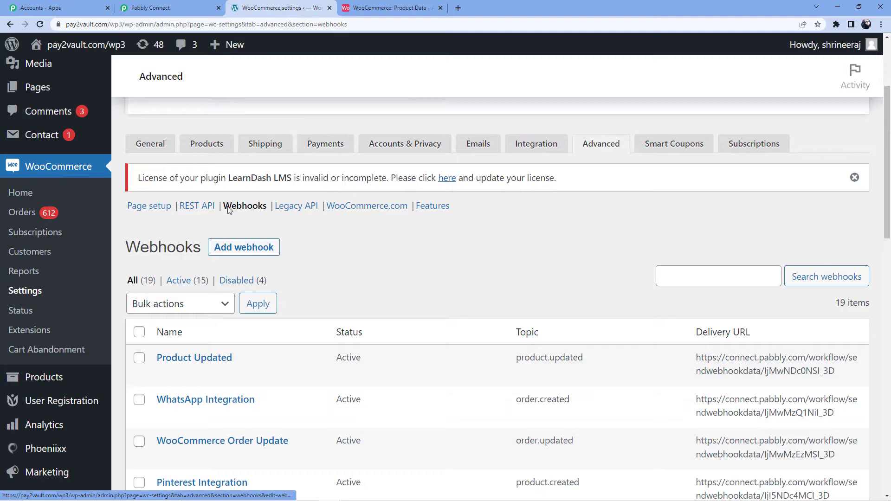
scroll(310, 328, "down", 7)
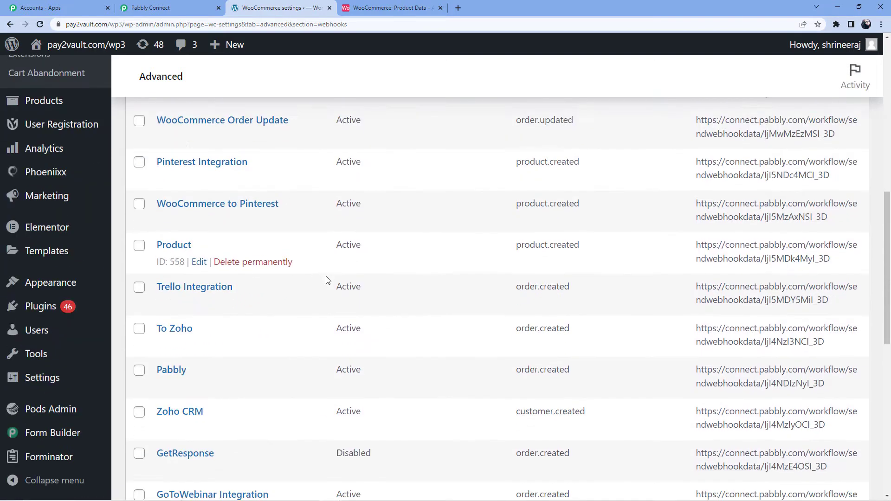
scroll(345, 348, "up", 8)
Step: Add a new webhook named 'WooCommerce to Airtable'
left_click(253, 303)
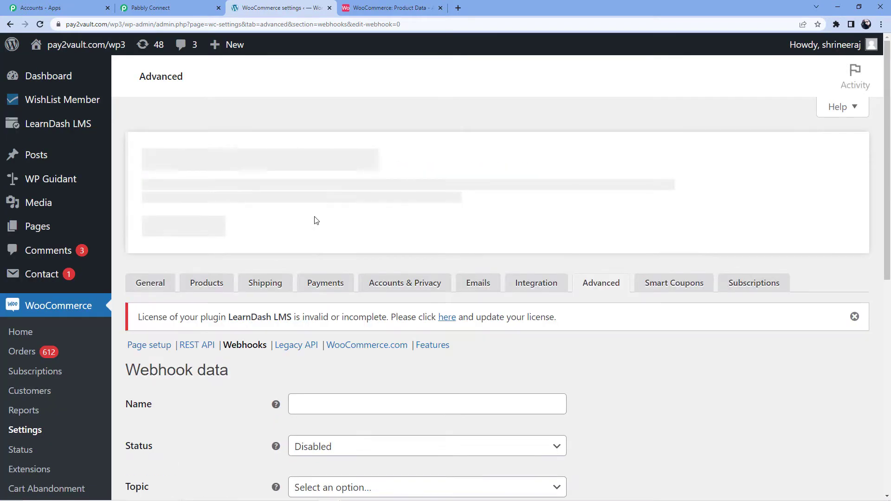
scroll(345, 399, "down", 3)
left_click(334, 320)
type("WooCommerce to Airtbale")
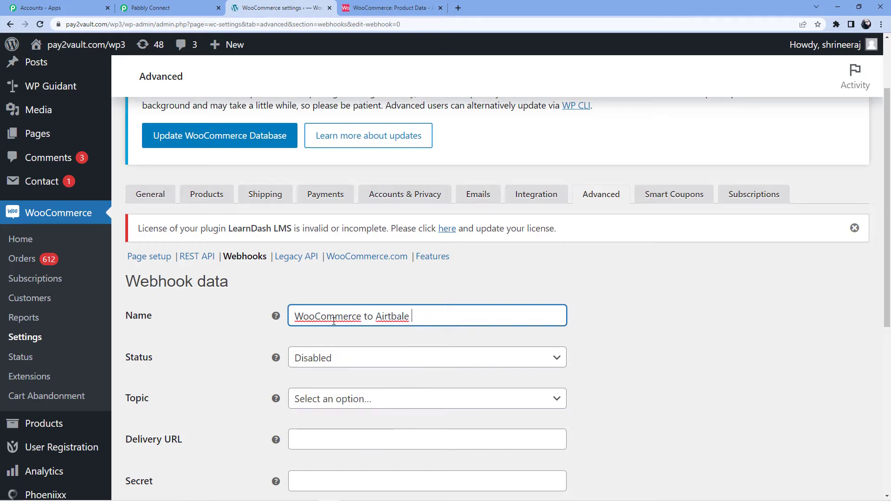
key("BackSpace")
Step: Set the webhook status to Active and the topic to Product updated
scroll(353, 315, "down", 3)
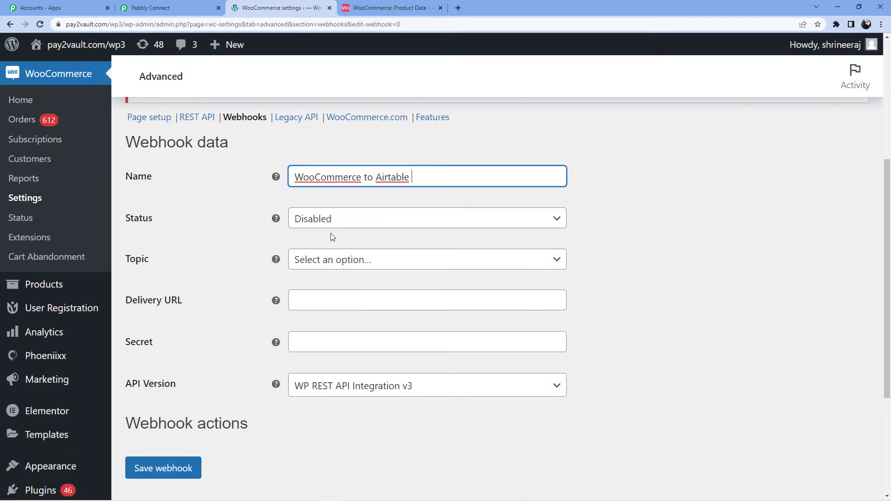
left_click(324, 218)
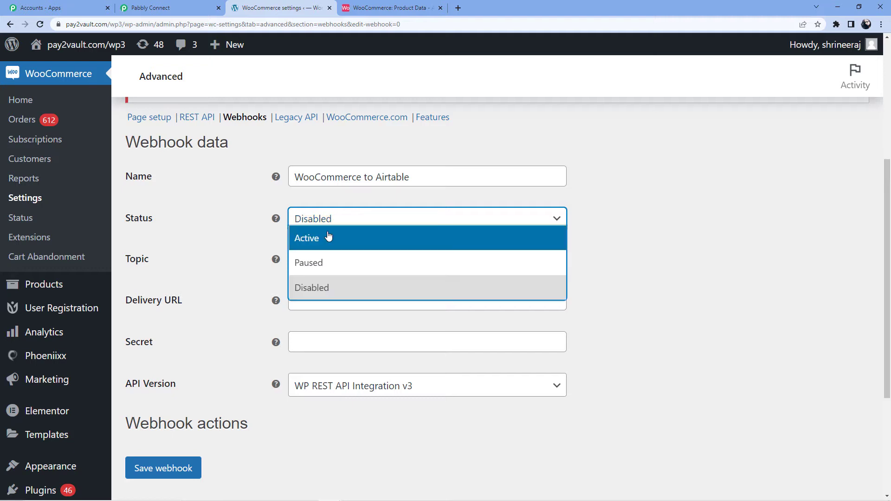
left_click(328, 238)
left_click(340, 259)
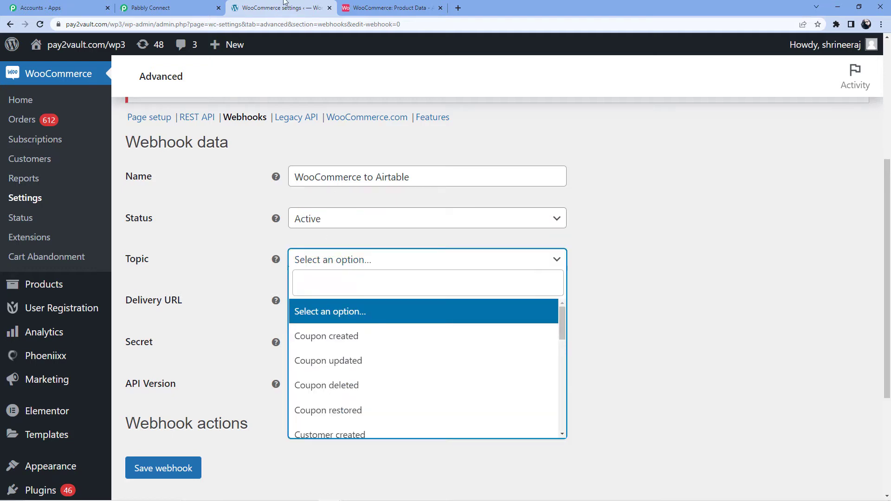
left_click(182, 5)
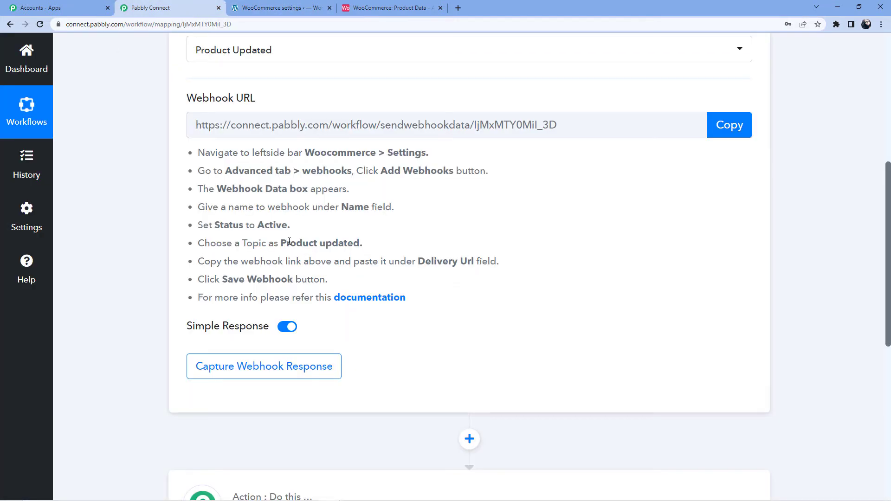
left_click(279, 7)
left_click(340, 276)
type("Product")
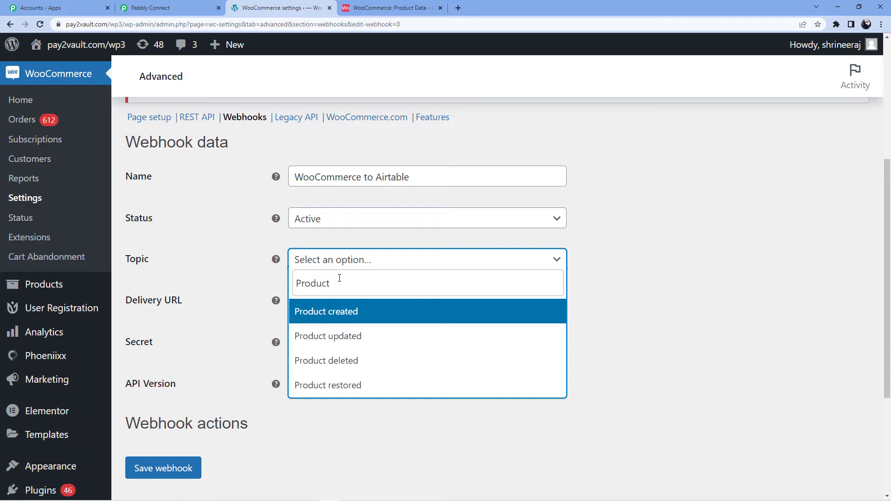
left_click(344, 337)
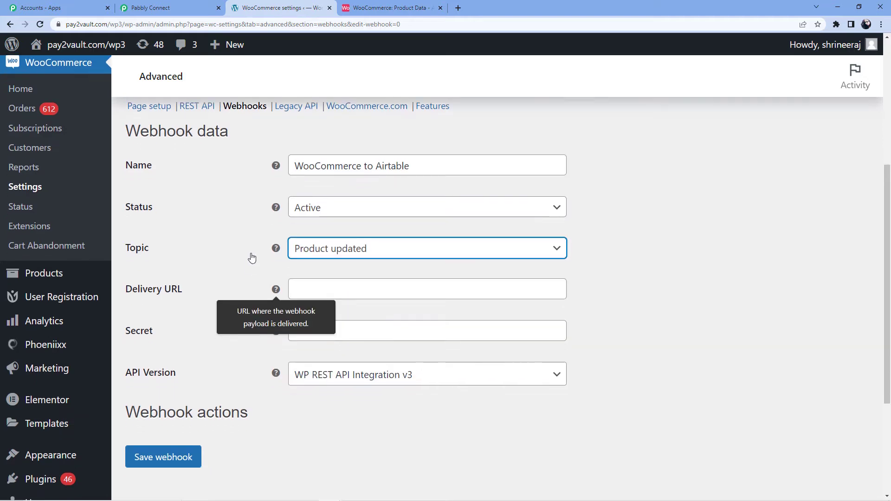
Step: Paste the Pabbly Connect webhook URL into the Delivery URL field
scroll(338, 230, "down", 2)
left_click(335, 208)
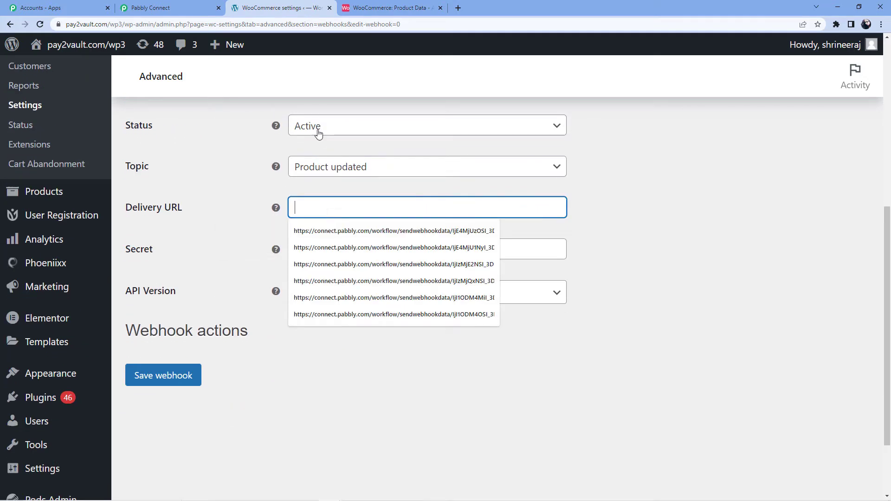
left_click(176, 8)
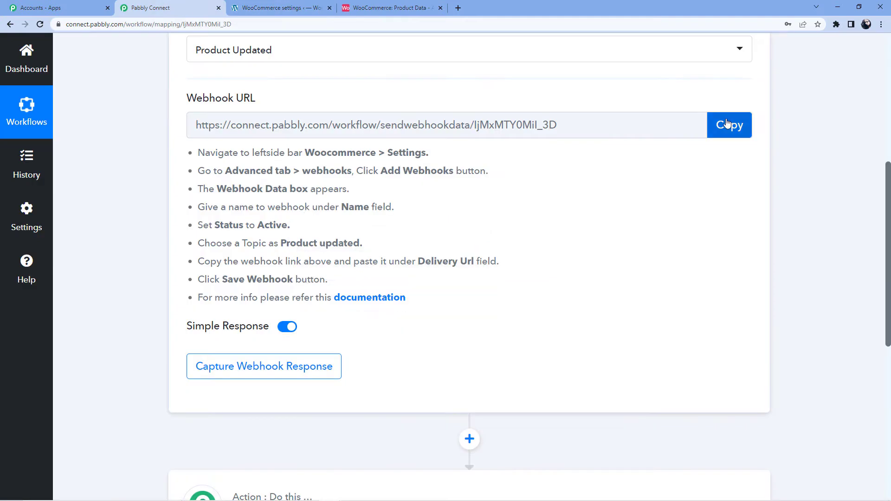
left_click(727, 123)
left_click(274, 8)
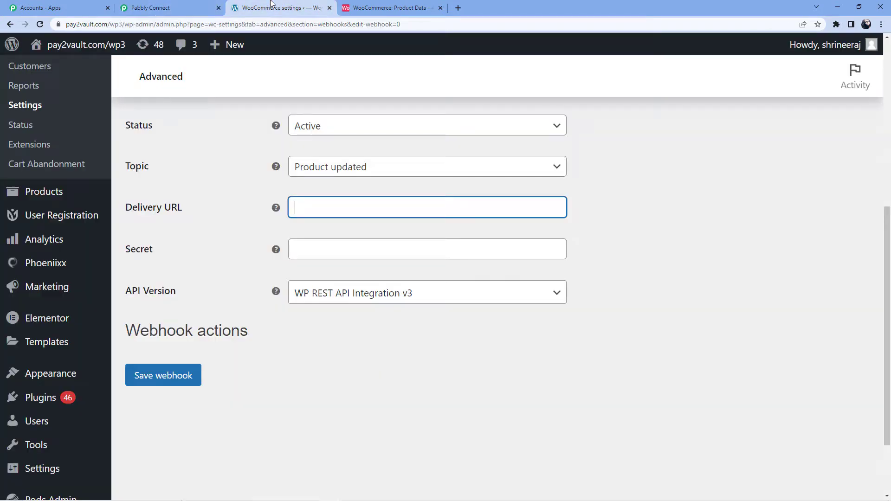
left_click(317, 208)
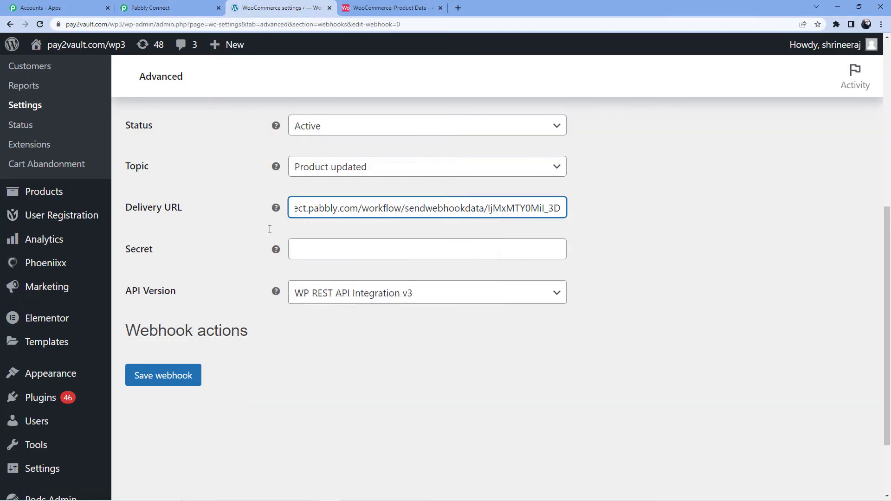
Step: Keep API version WP REST API Integration v3 and save the webhook
scroll(195, 247, "down", 1)
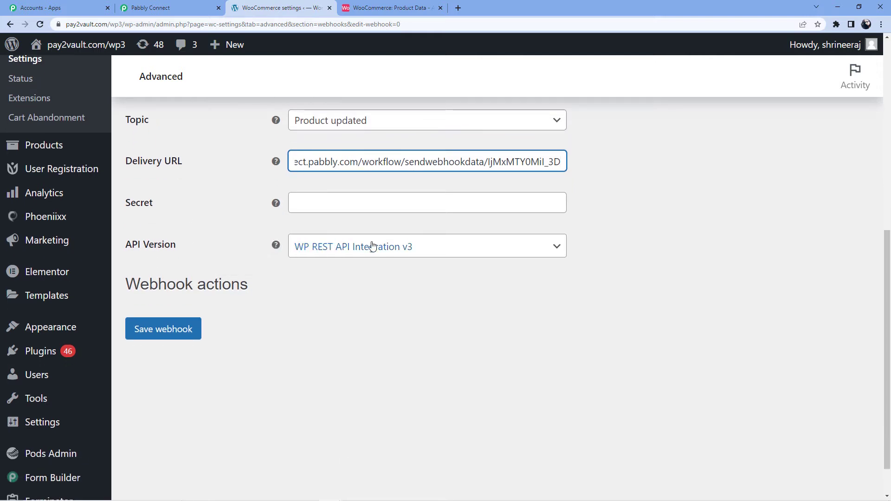
left_click(544, 249)
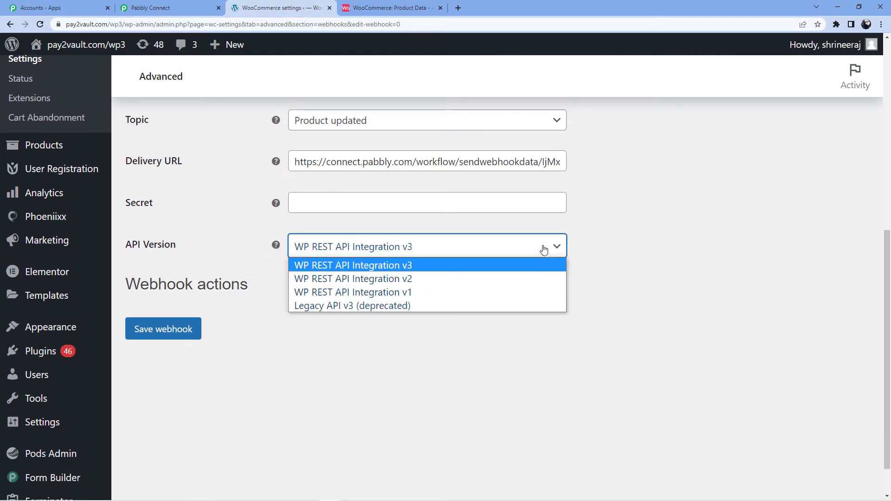
left_click(364, 270)
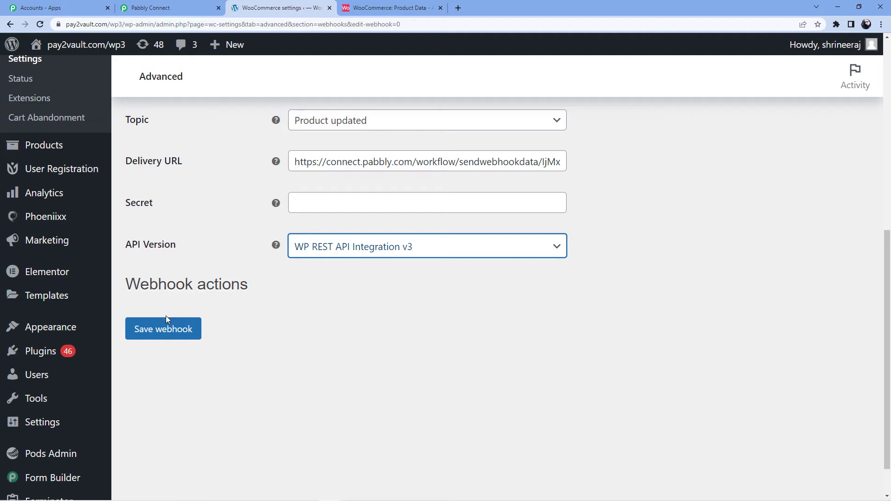
left_click(168, 331)
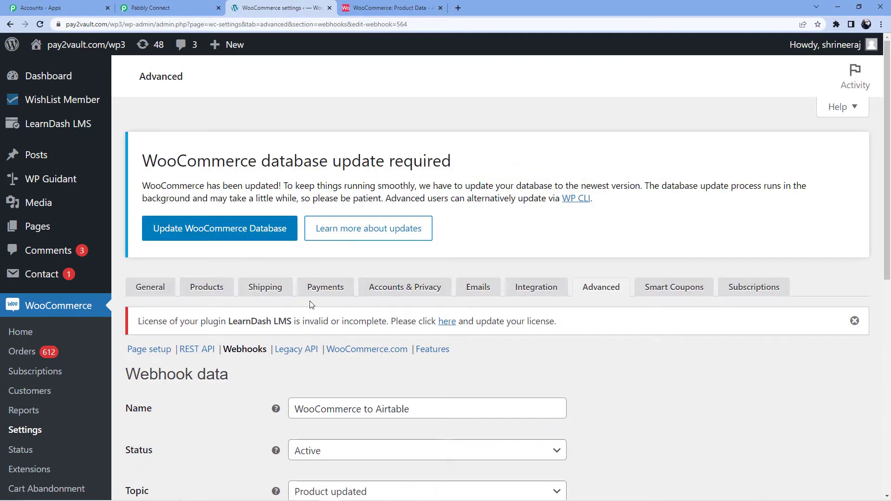
Step: Review the saved webhook, then go to the store's Products list
scroll(311, 305, "down", 2)
mouse_move(276, 316)
scroll(276, 316, "up", 2)
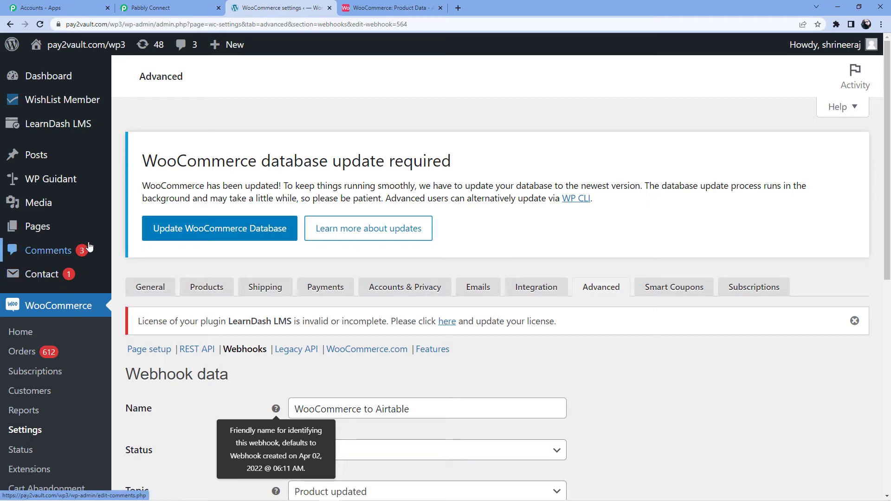
mouse_move(72, 127)
scroll(56, 135, "down", 6)
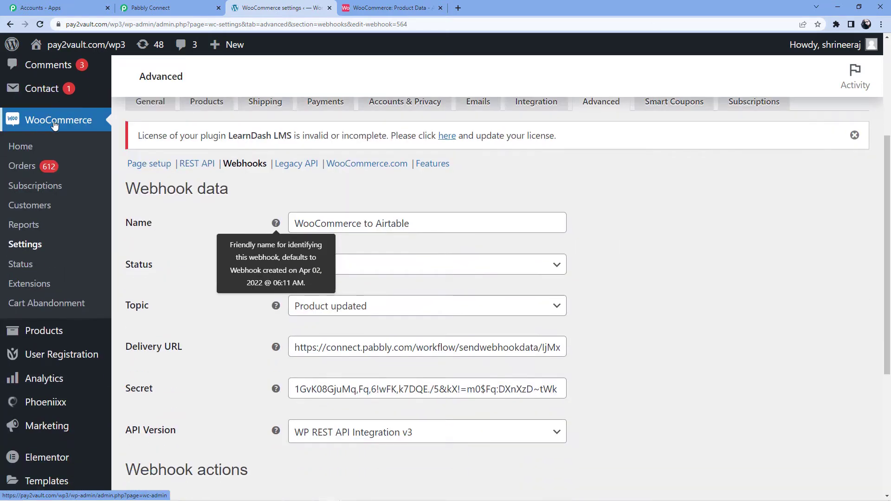
left_click(58, 236)
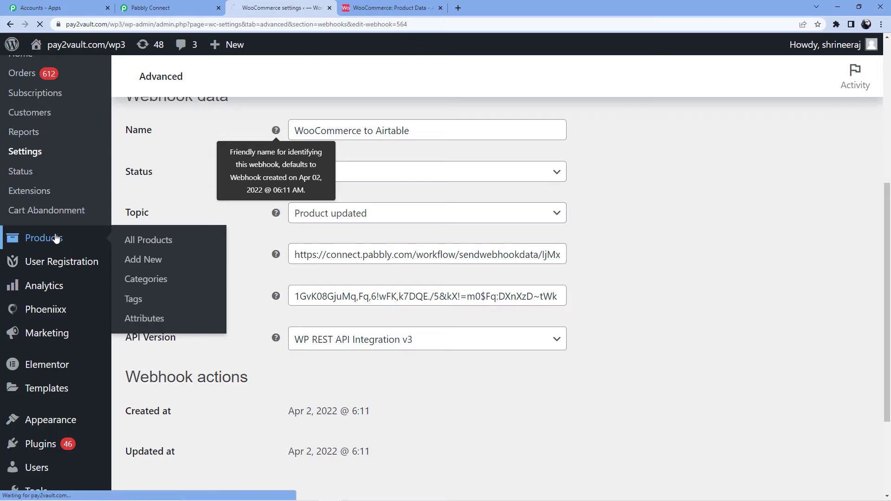
Step: Re-capture the Pabbly webhook response, then scroll the WordPress Products list down to Blue Snowball
left_click(169, 8)
scroll(302, 277, "down", 4)
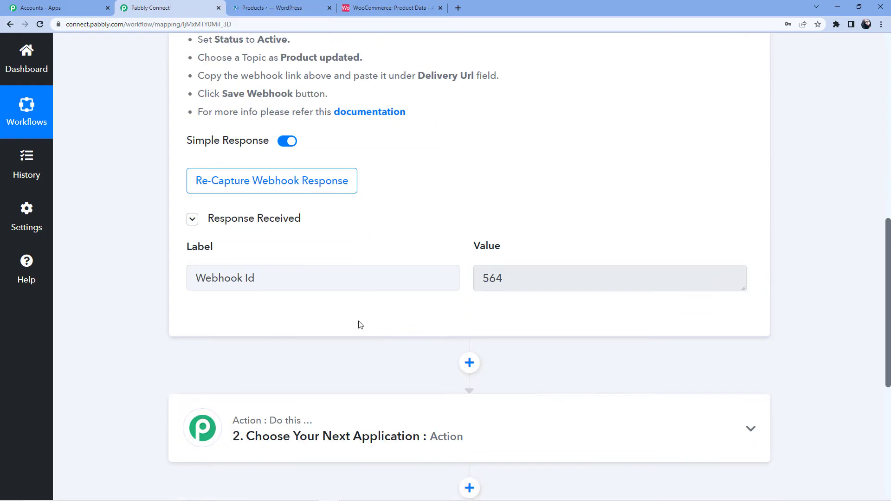
left_click(310, 183)
left_click(404, 343)
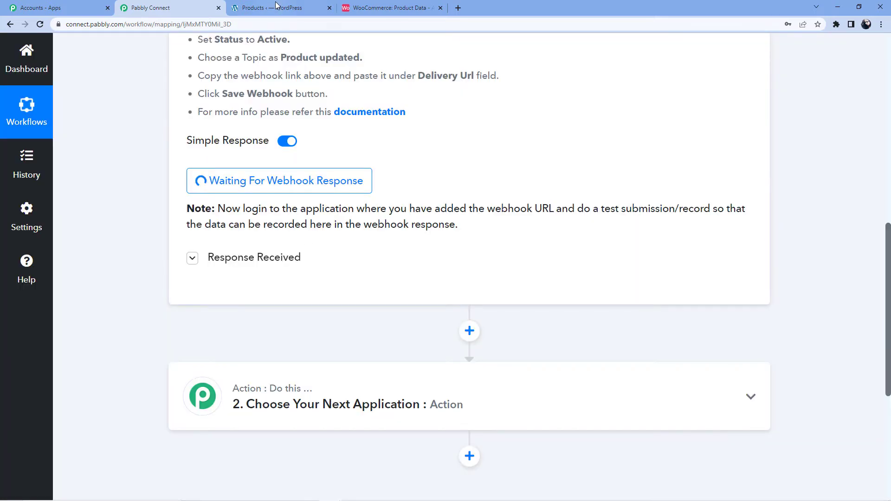
left_click(277, 7)
scroll(267, 230, "down", 3)
scroll(272, 220, "down", 8)
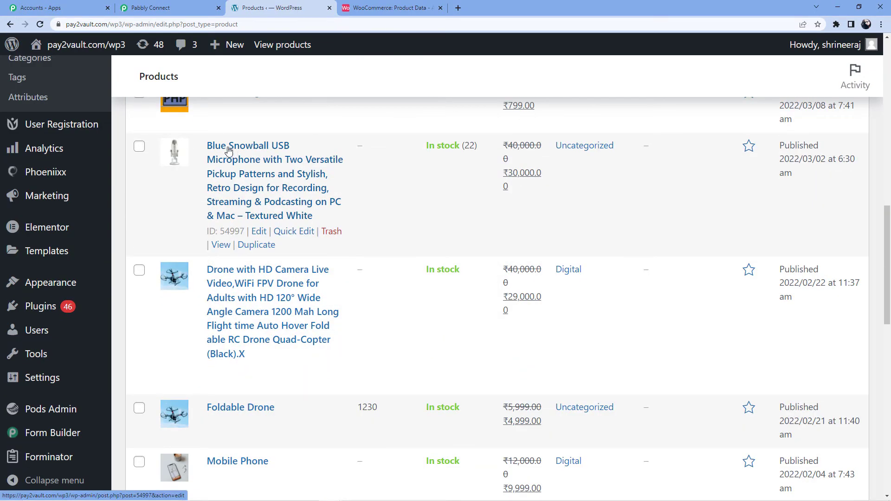
Step: Edit the Blue Snowball USB Microphone, changing its inventory stock quantity from 22 to 35
left_click(259, 231)
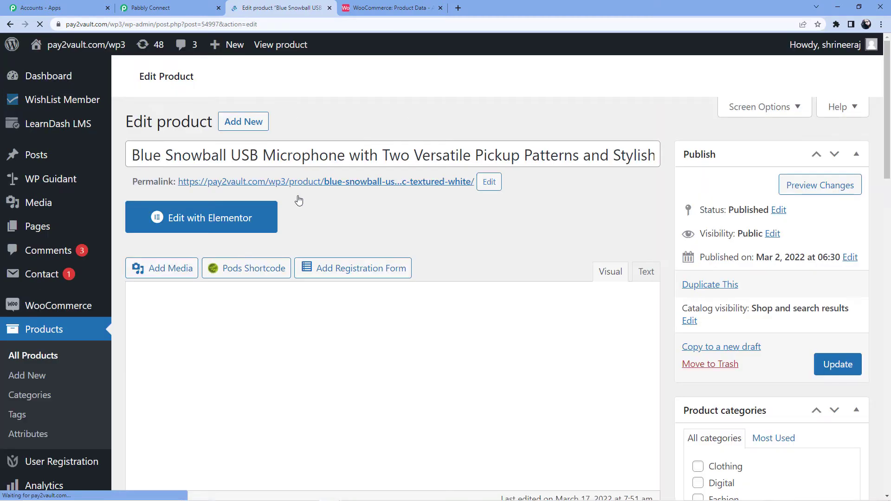
scroll(346, 193, "down", 9)
scroll(371, 195, "down", 12)
scroll(386, 243, "up", 9)
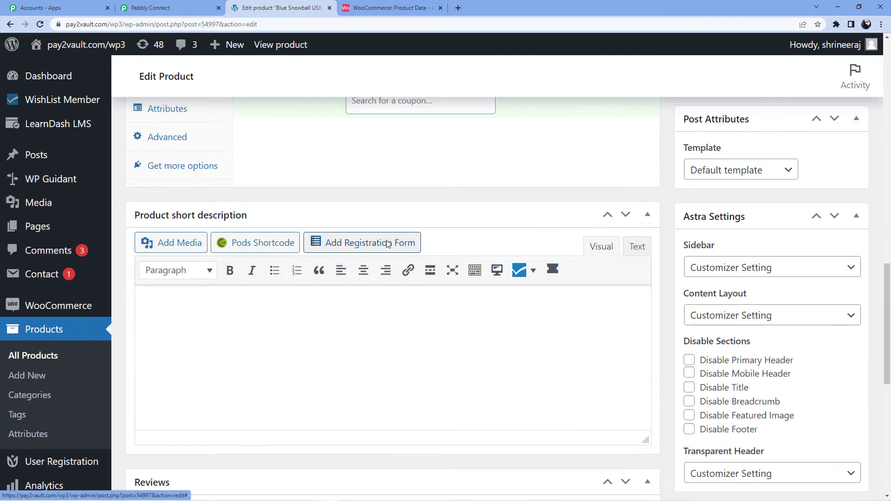
scroll(388, 244, "up", 5)
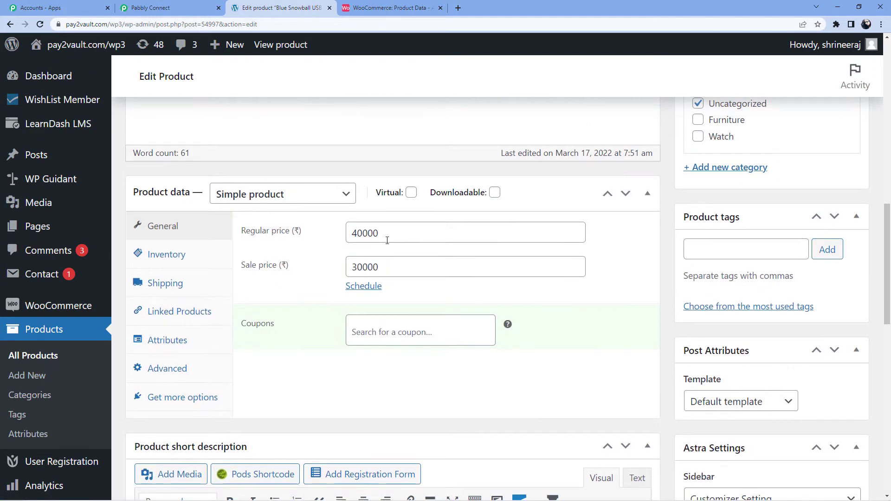
scroll(387, 241, "down", 11)
scroll(399, 240, "down", 4)
scroll(787, 270, "up", 13)
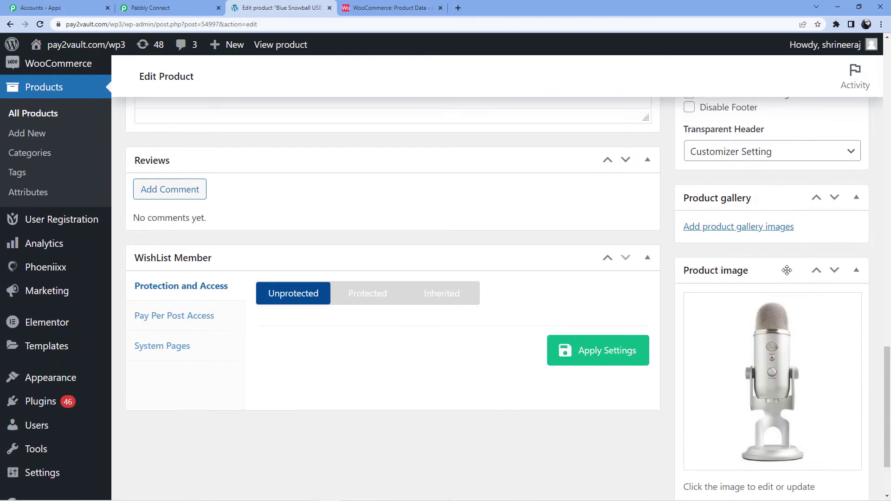
scroll(787, 274, "up", 1)
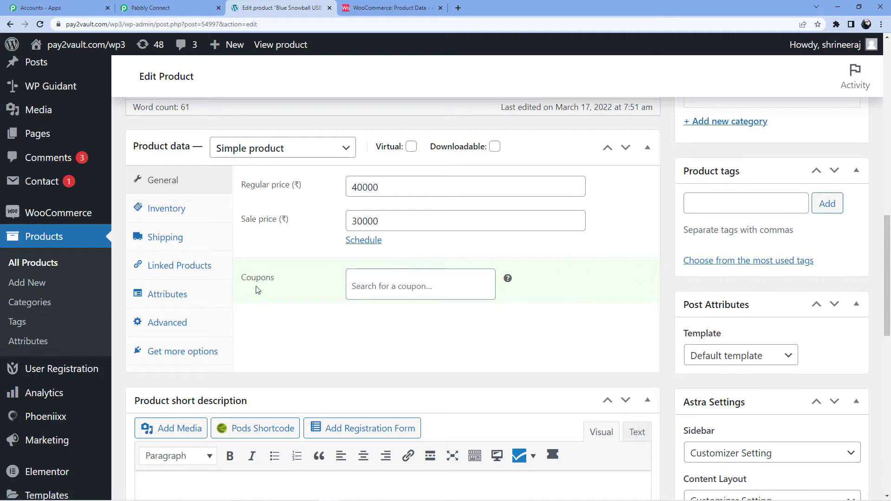
left_click(198, 218)
scroll(405, 224, "down", 1)
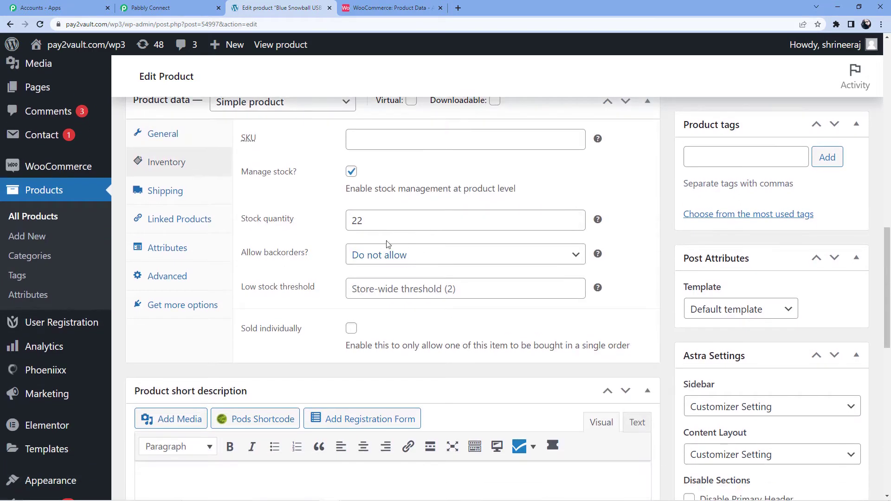
left_click(389, 221)
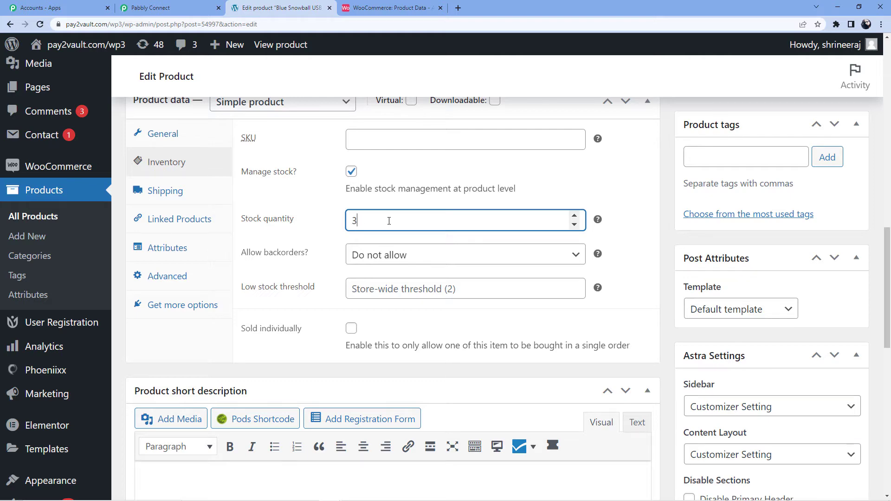
Step: Update the product to save the new stock, then return to the Pabbly Connect workflow
scroll(558, 229, "down", 3)
scroll(628, 330, "up", 1)
scroll(633, 273, "down", 10)
scroll(677, 342, "up", 20)
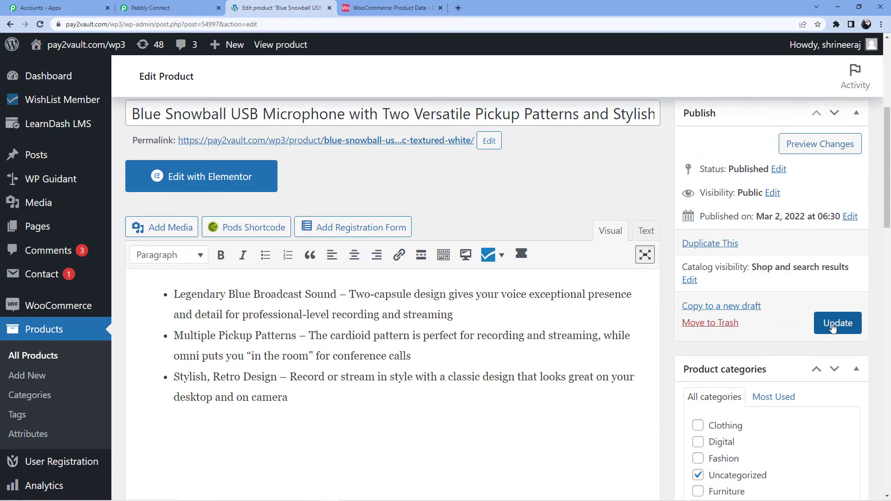
left_click(833, 327)
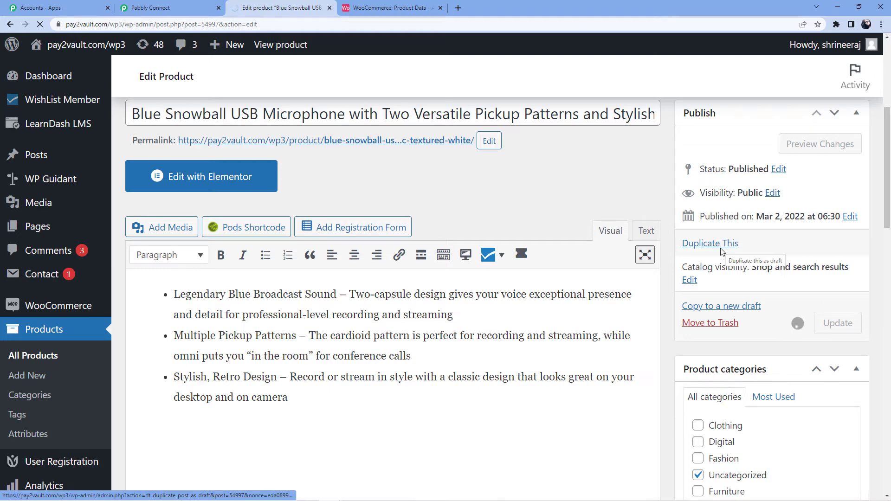
left_click(157, 6)
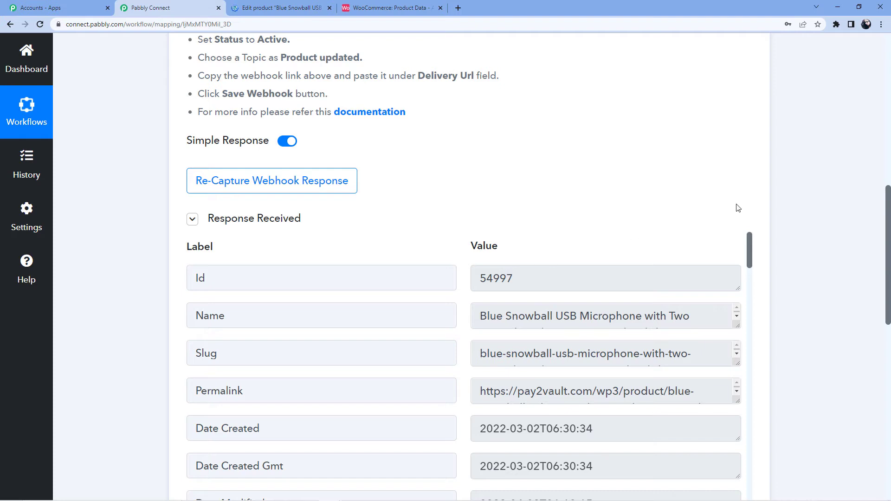
Step: Scroll through the received webhook data, enlarging the Name box to show the full product name
scroll(504, 270, "down", 2)
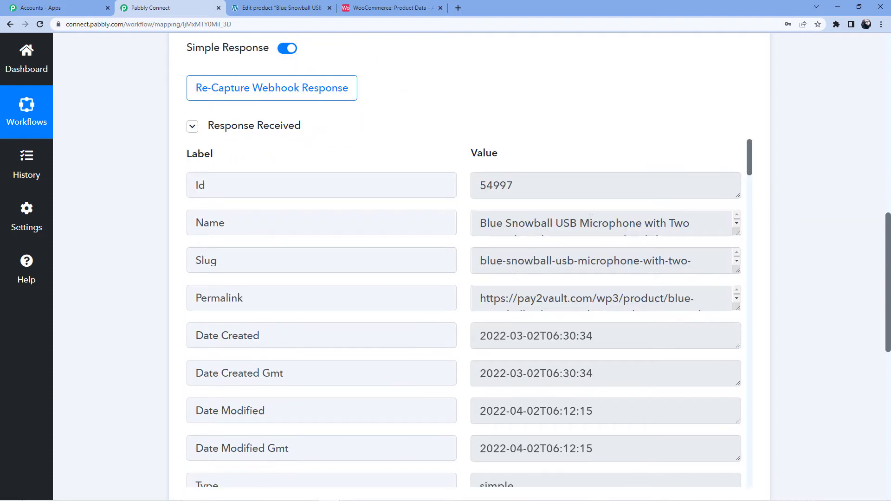
left_click_drag(736, 233, 736, 286)
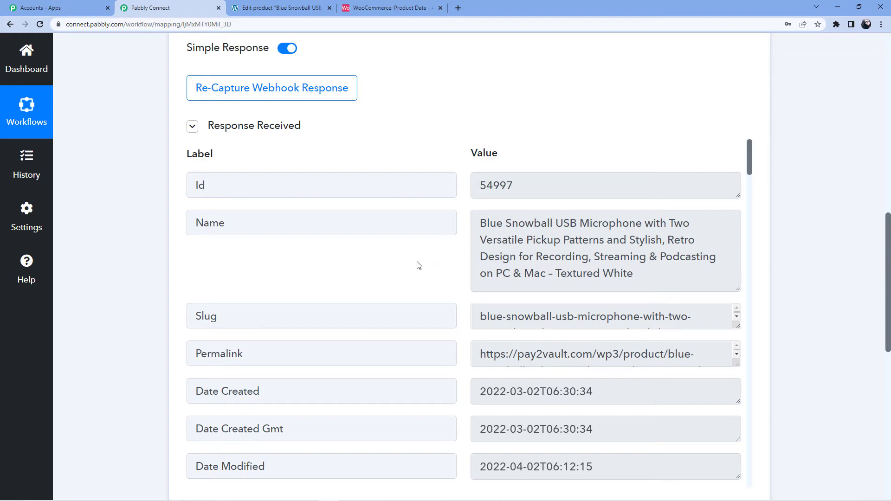
scroll(404, 260, "down", 2)
scroll(372, 260, "down", 10)
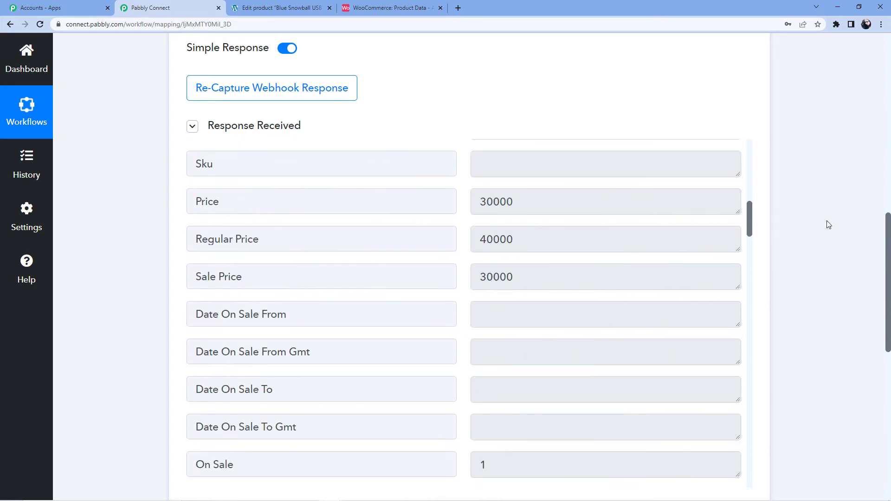
scroll(617, 238, "down", 7)
scroll(786, 243, "up", 4)
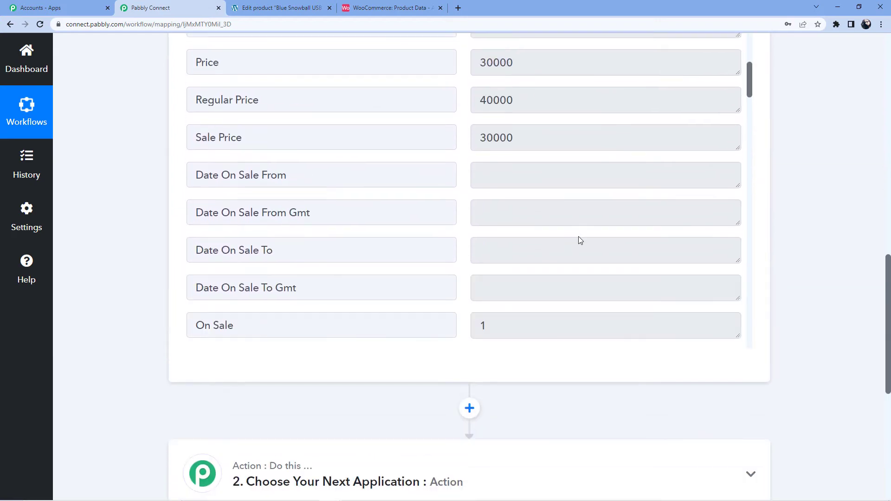
scroll(579, 241, "down", 5)
left_click_drag(748, 141, 762, 348)
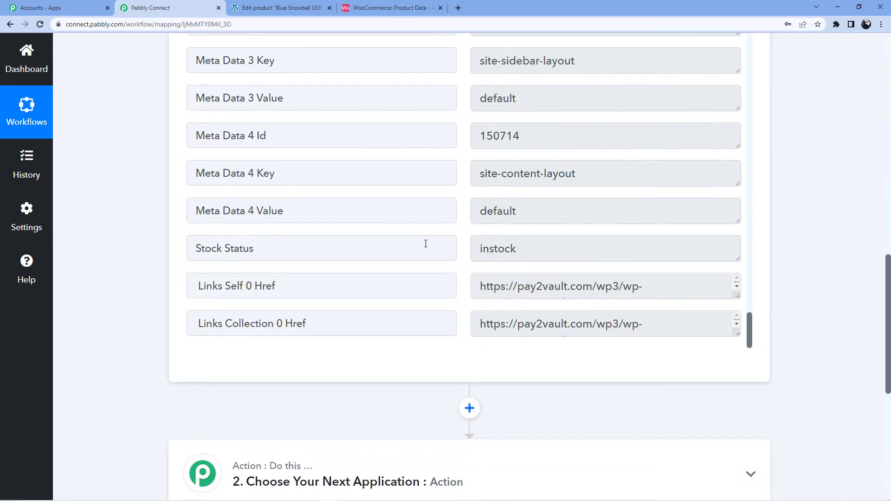
scroll(494, 202, "up", 10)
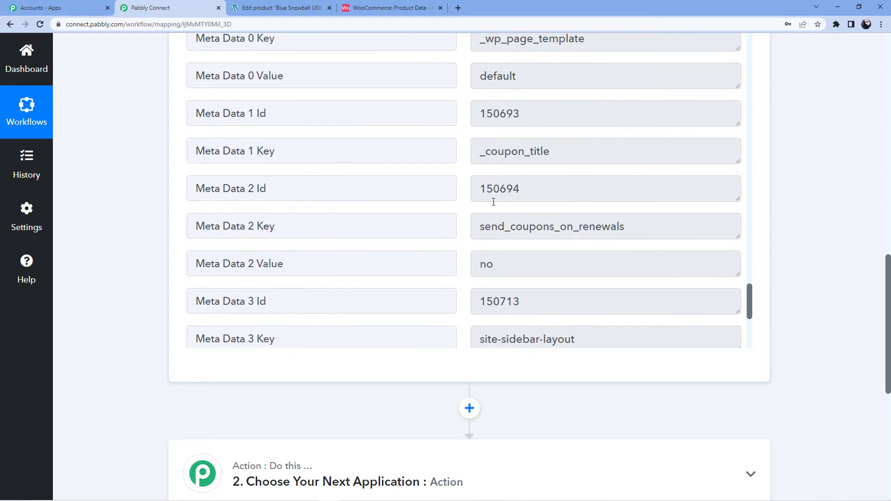
scroll(513, 207, "up", 10)
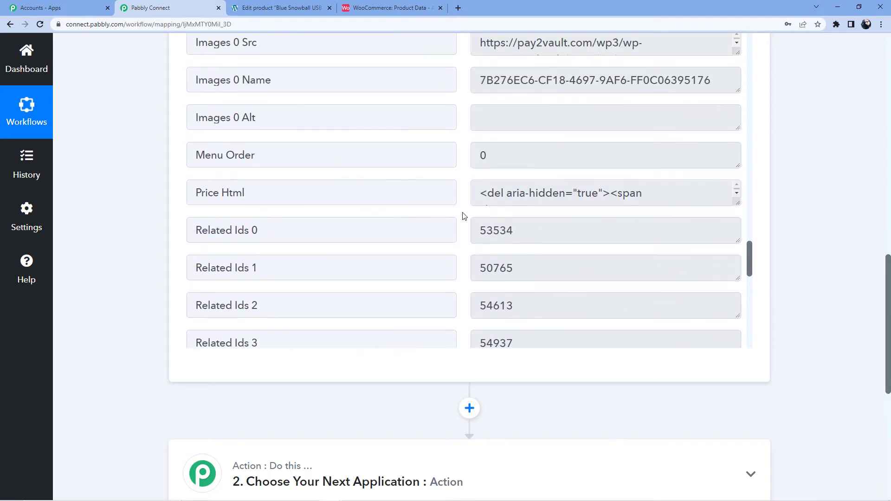
scroll(522, 211, "up", 10)
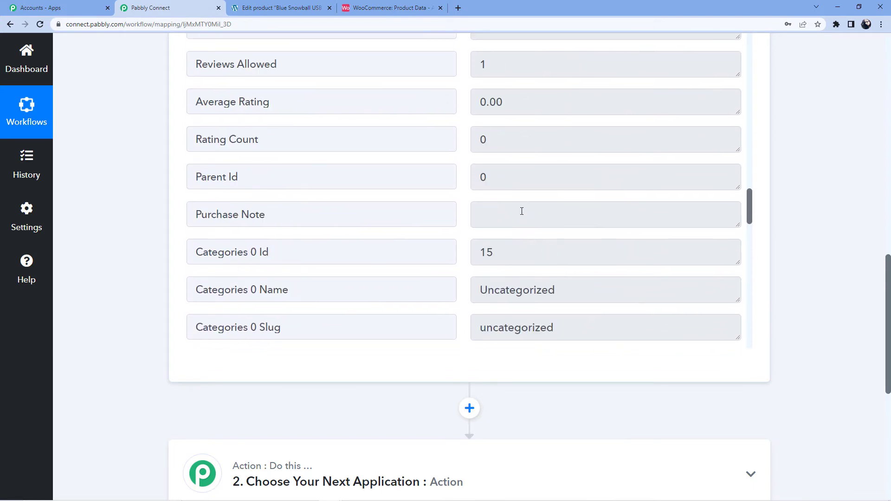
scroll(521, 212, "up", 10)
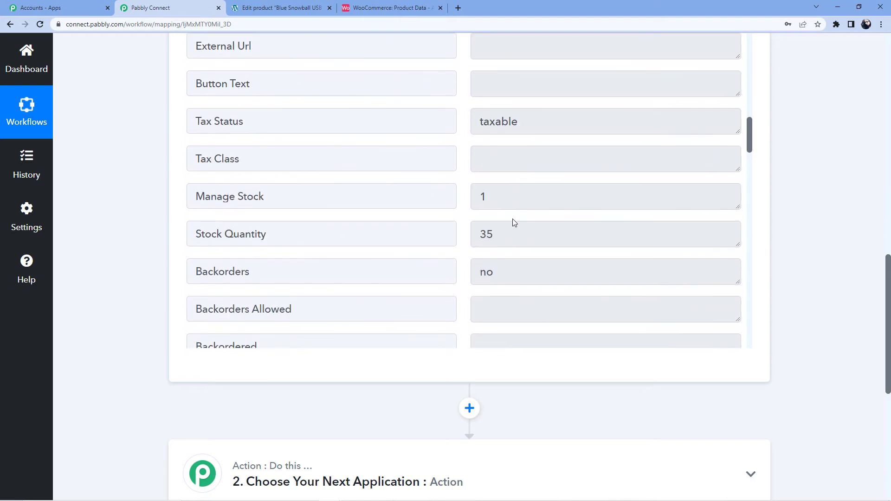
Step: Confirm the Stock Quantity value 35 and expand step 2's app chooser
left_click_drag(195, 231, 342, 241)
left_click(497, 224)
double_click(497, 223)
scroll(636, 173, "down", 8)
left_click(273, 133)
left_click(263, 201)
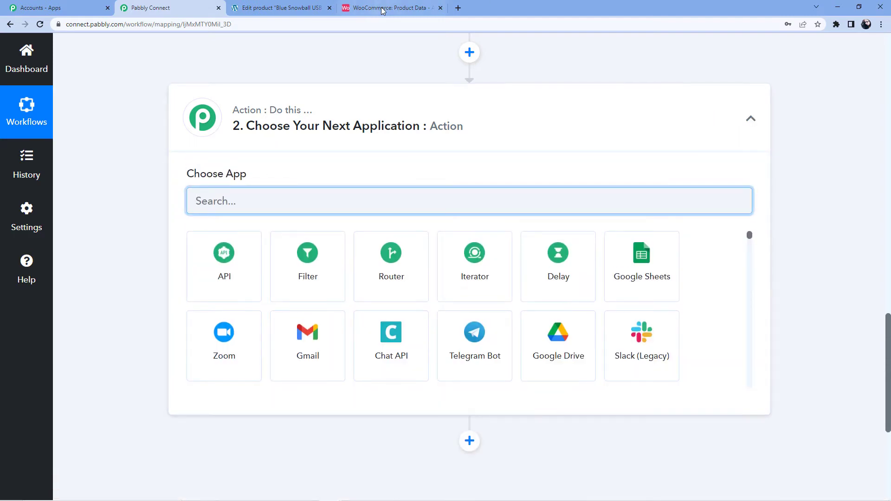
left_click(383, 7)
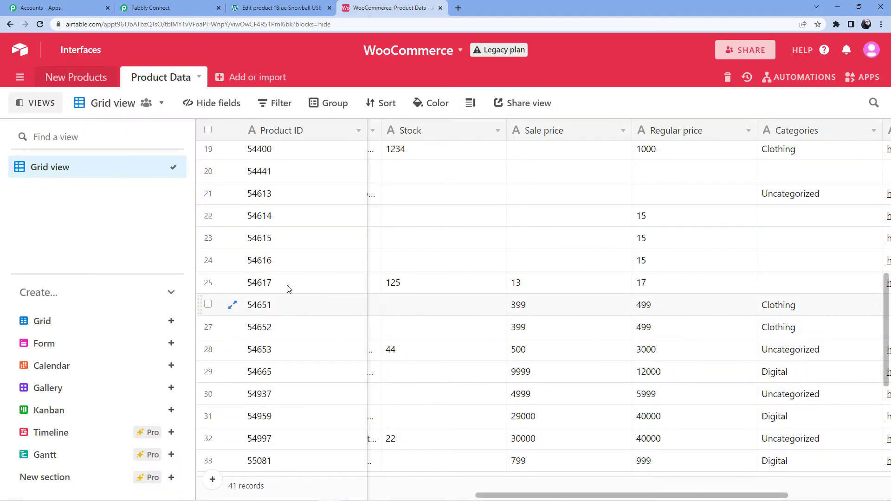
Step: Widen the column beside Product ID and find Blue Snowball's row, whose Stock still reads 22
scroll(344, 256, "down", 5)
scroll(345, 257, "up", 5)
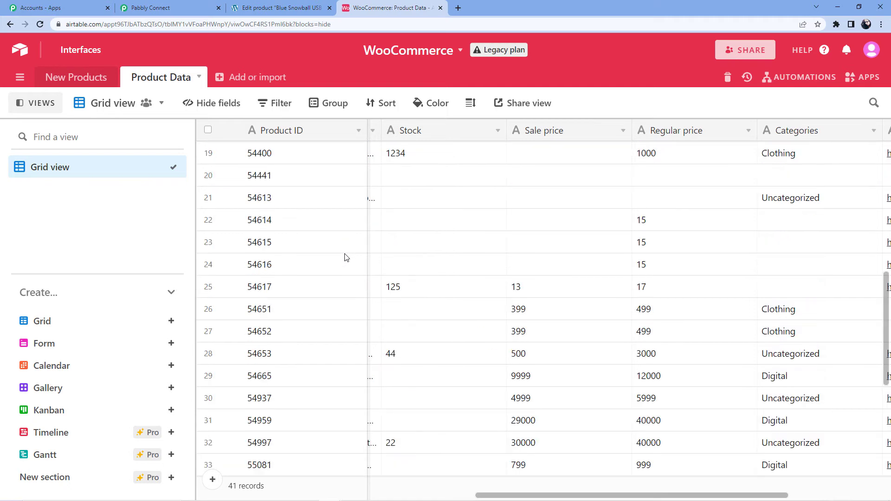
scroll(535, 271, "up", 4)
left_click_drag(376, 130, 487, 131)
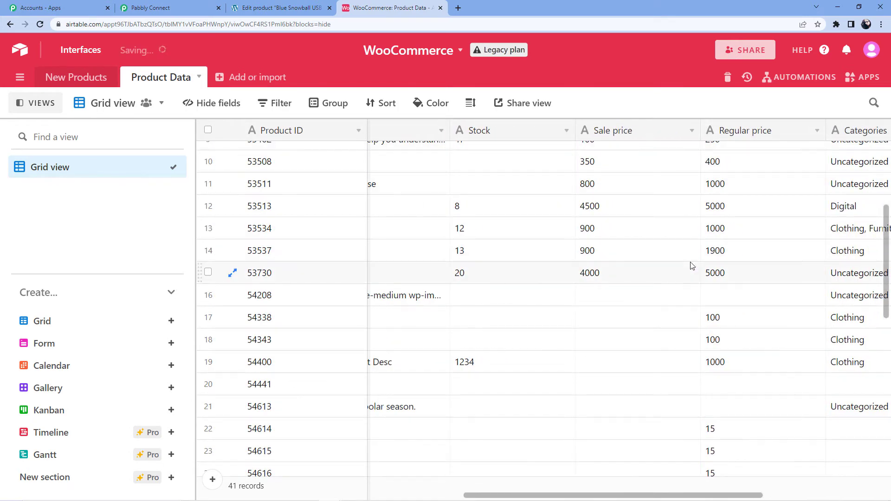
key("ctrl+f")
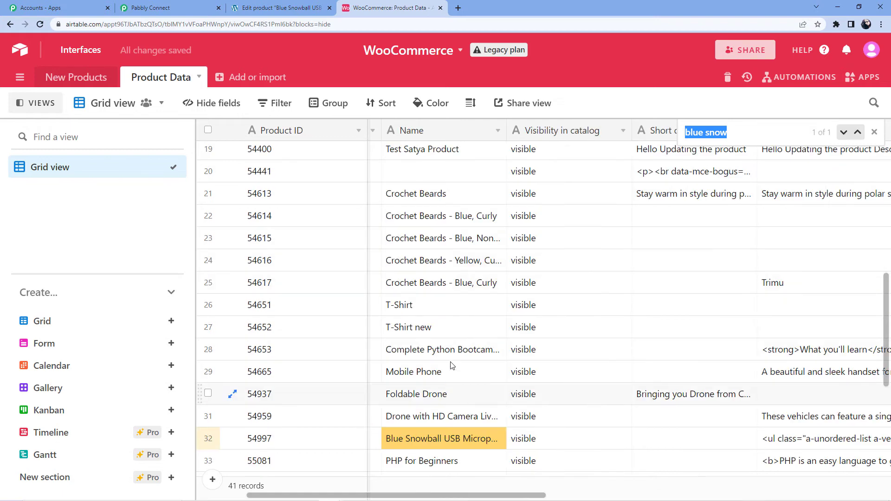
scroll(445, 376, "down", 3)
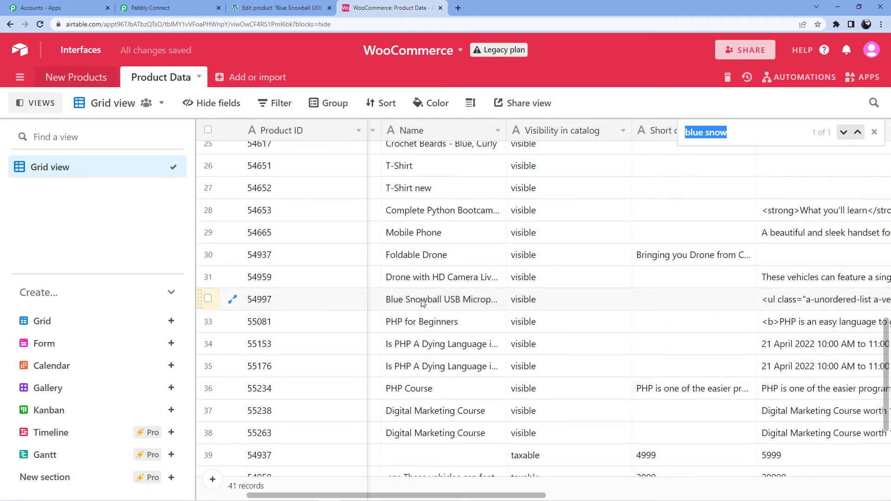
left_click(442, 304)
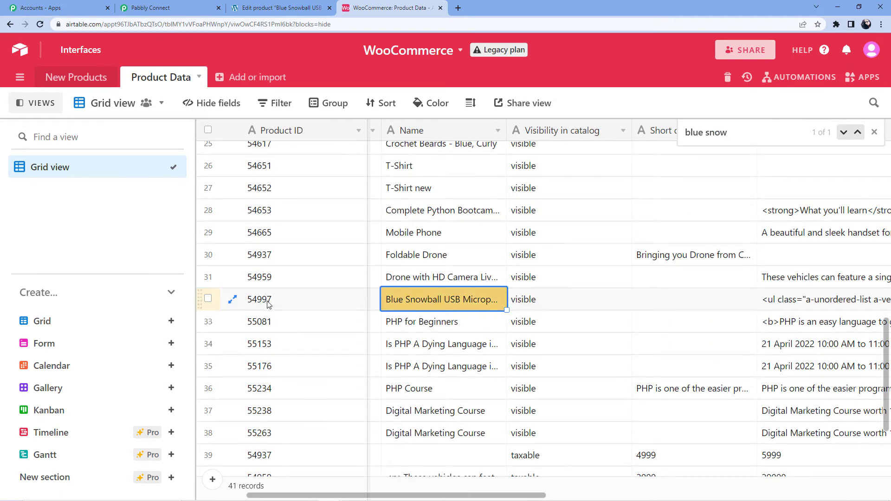
key("Left")
key("Right")
key("Right")
key("Right")
key("Right")
key("Right")
key("Right")
left_click(672, 297)
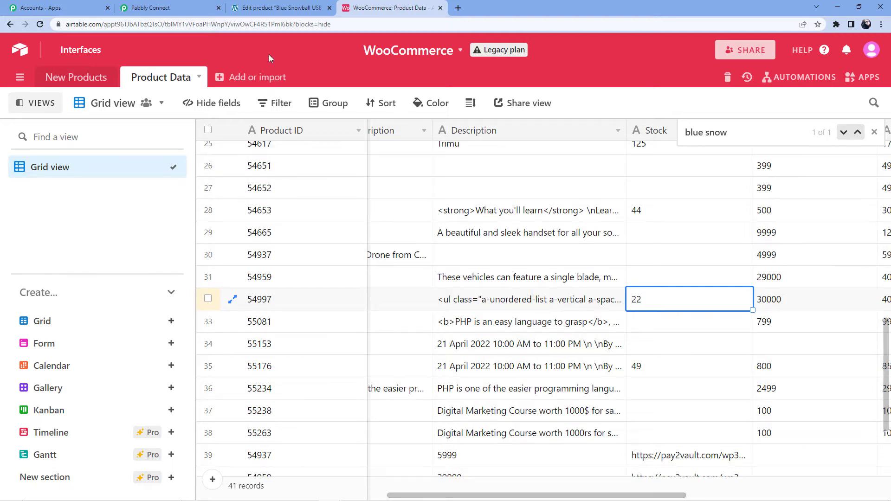
left_click(158, 7)
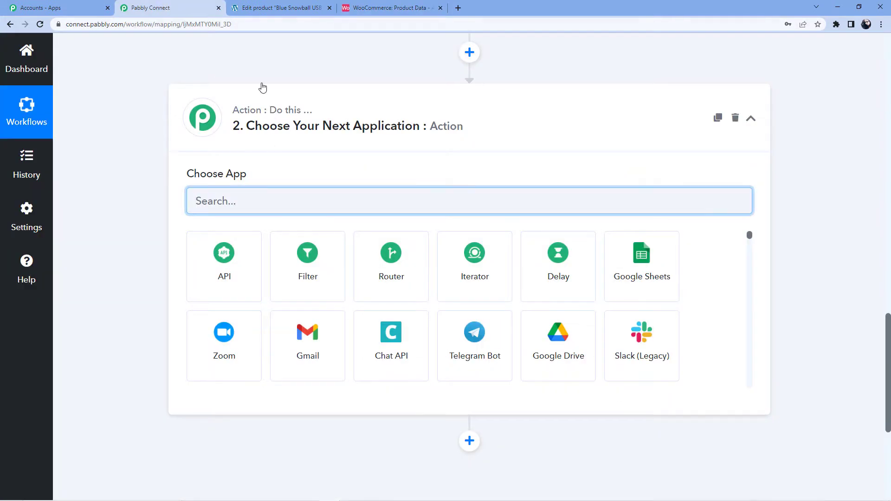
Step: Choose Airtable as the app for the workflow's second step
left_click(261, 3)
left_click(151, 7)
scroll(339, 179, "up", 4)
scroll(334, 161, "down", 9)
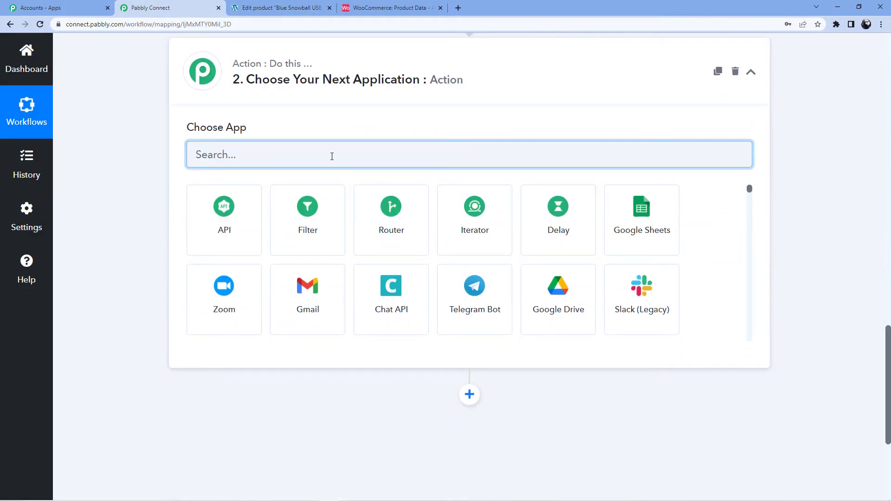
type("irtbal")
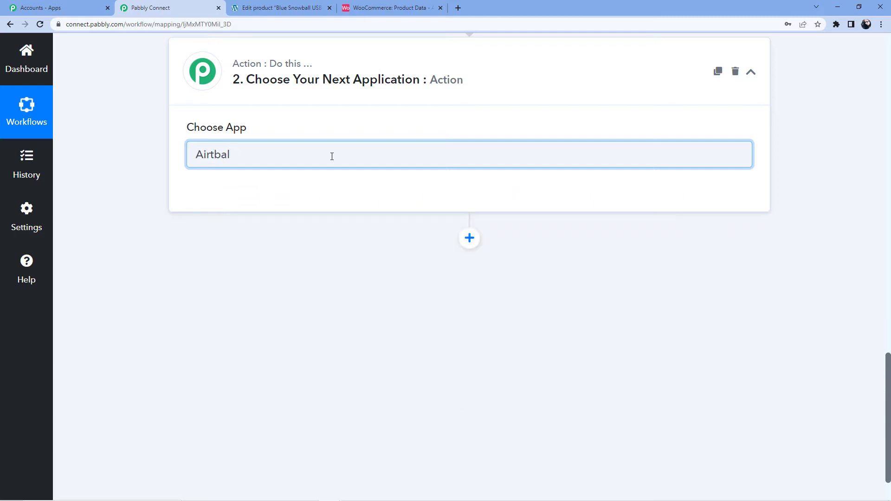
key("BackSpace")
key("BackSpace")
key("BackSpace")
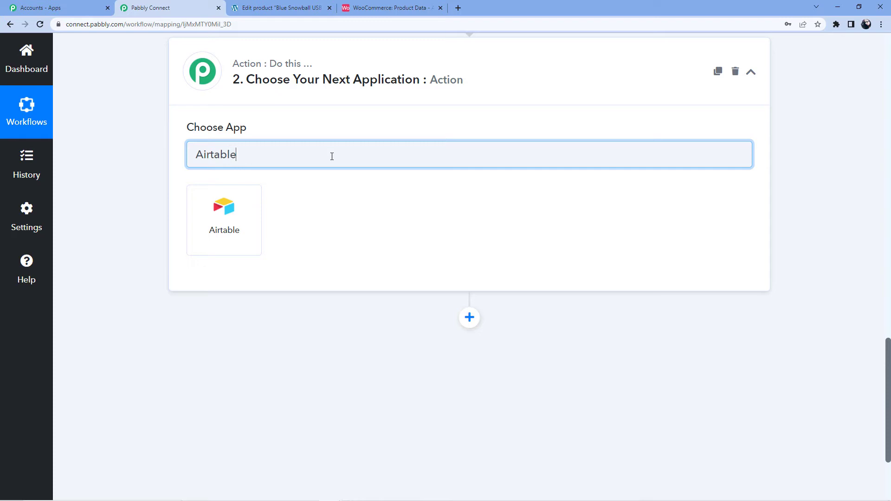
left_click(213, 218)
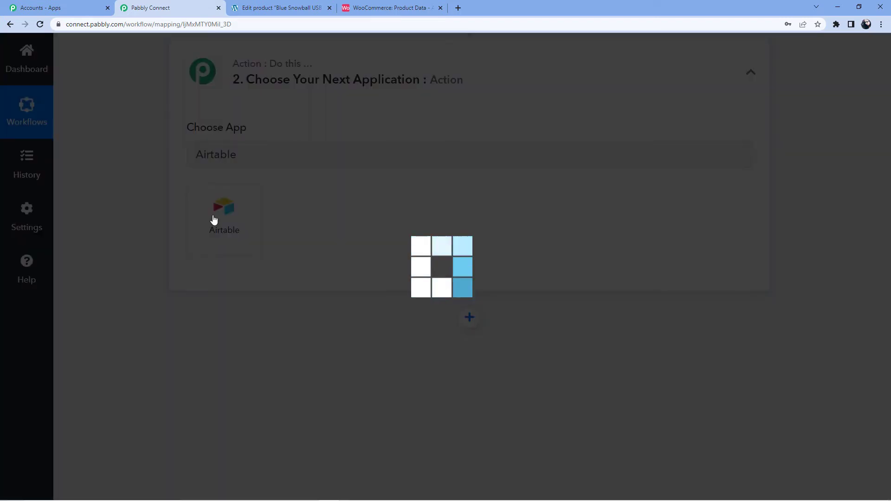
Step: Set the action event to Search Record and bring up the Airtable account connection
scroll(232, 195, "down", 2)
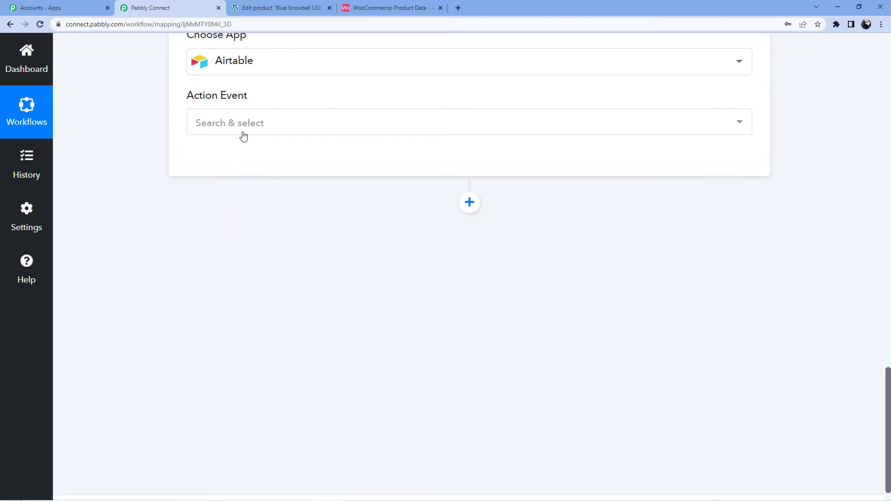
left_click(243, 134)
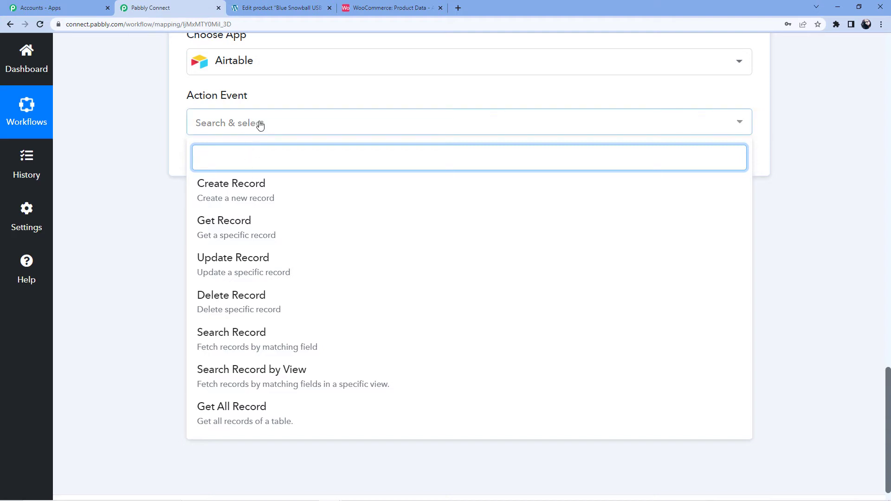
type("Search")
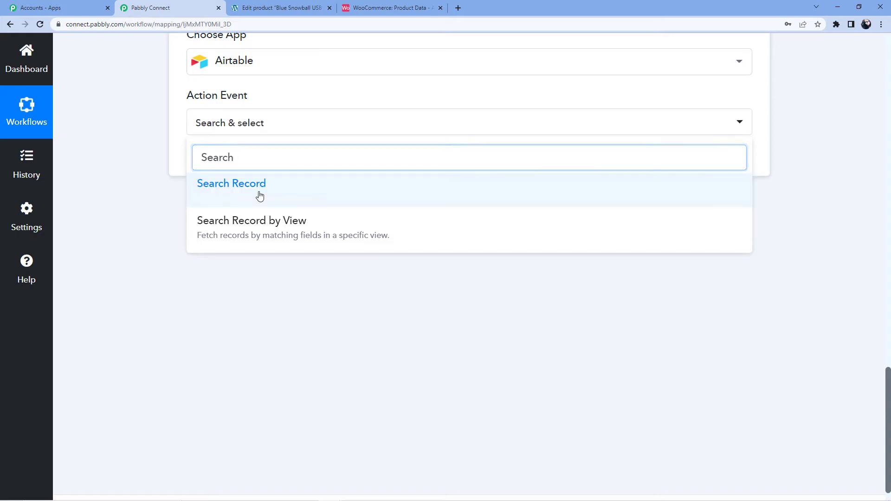
left_click(260, 194)
left_click(223, 176)
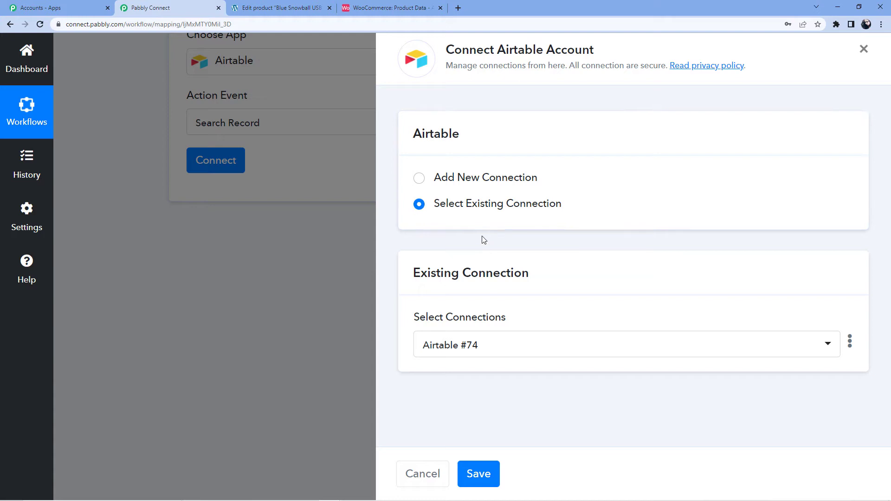
Step: Switch to adding a new Airtable connection (Airtable #75), then go to the Airtable base
left_click(496, 180)
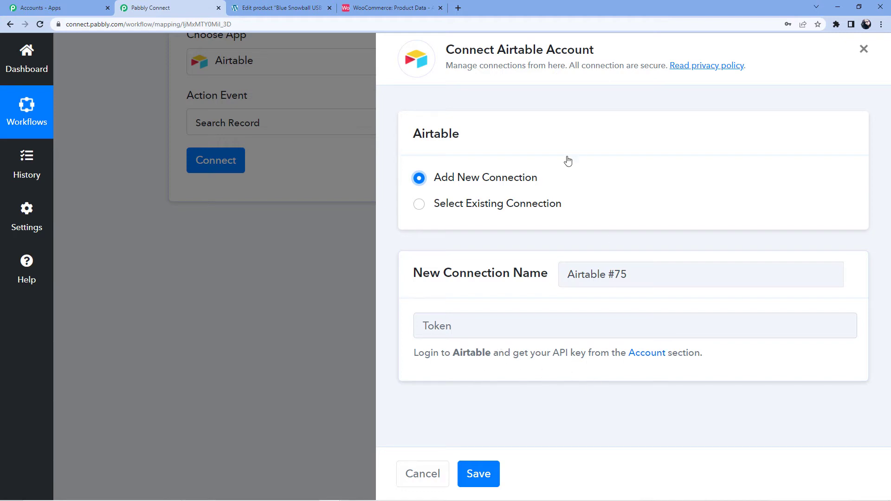
left_click(371, 8)
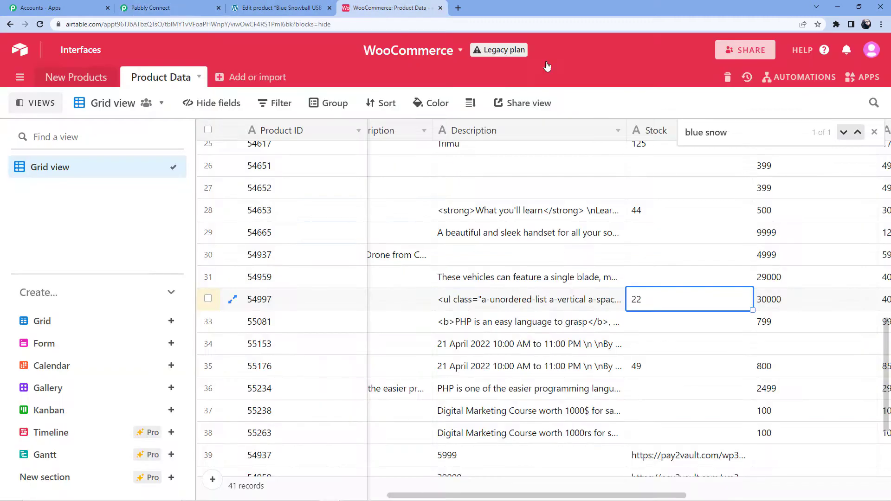
Step: Copy the personal API key from the Airtable account page, then return to Pabbly Connect
left_click(872, 49)
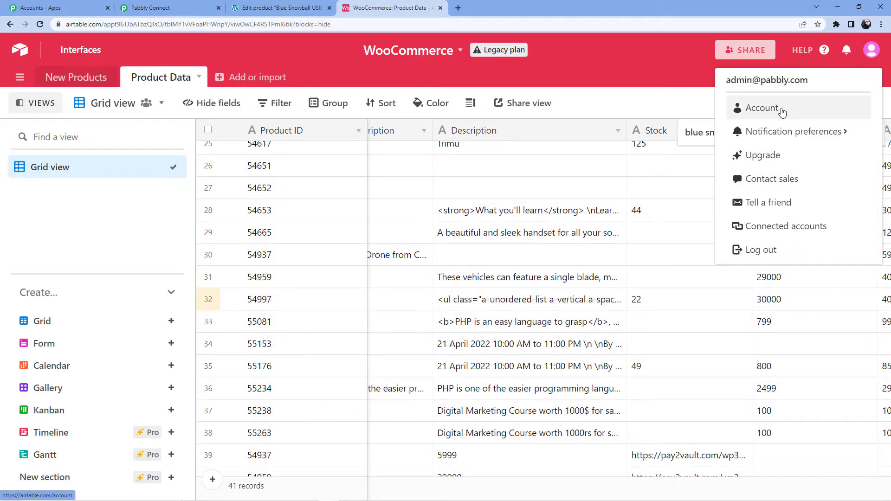
left_click(782, 112)
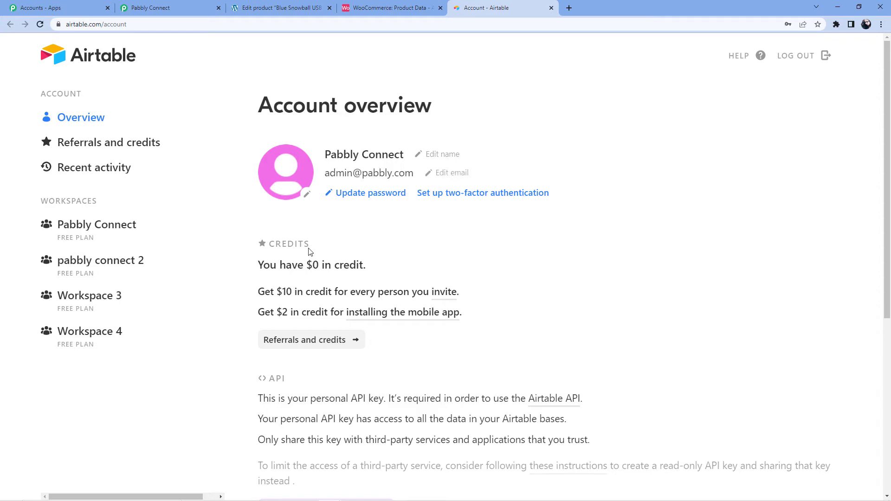
scroll(309, 248, "down", 6)
left_click(339, 219)
right_click(339, 219)
left_click(362, 225)
left_click(177, 6)
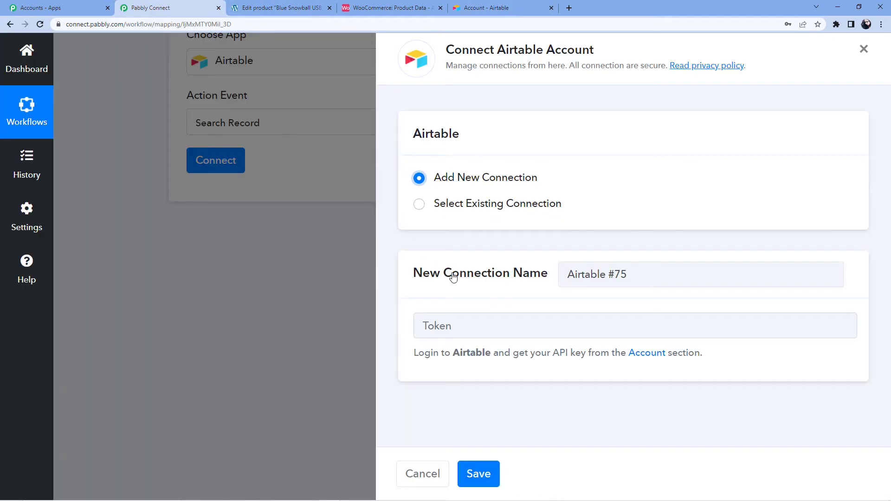
Step: Paste the Airtable API key as the token and save the new connection
left_click(464, 325)
key("ctrl+v")
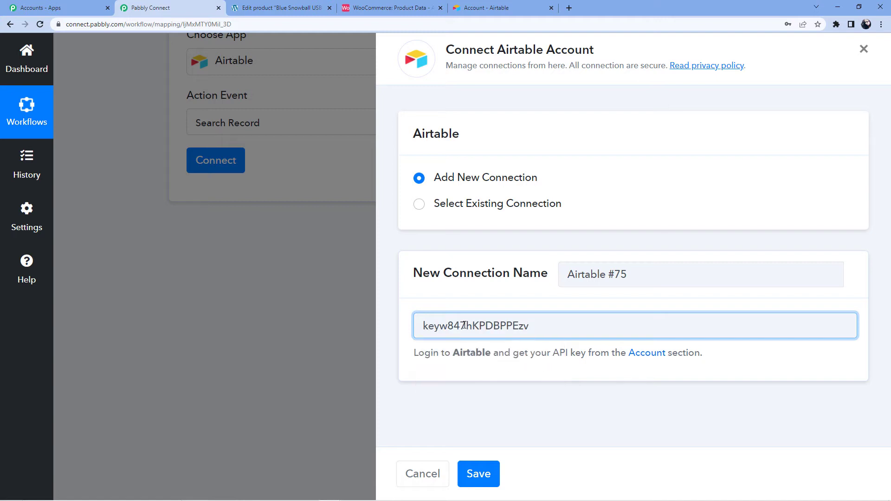
left_click(490, 474)
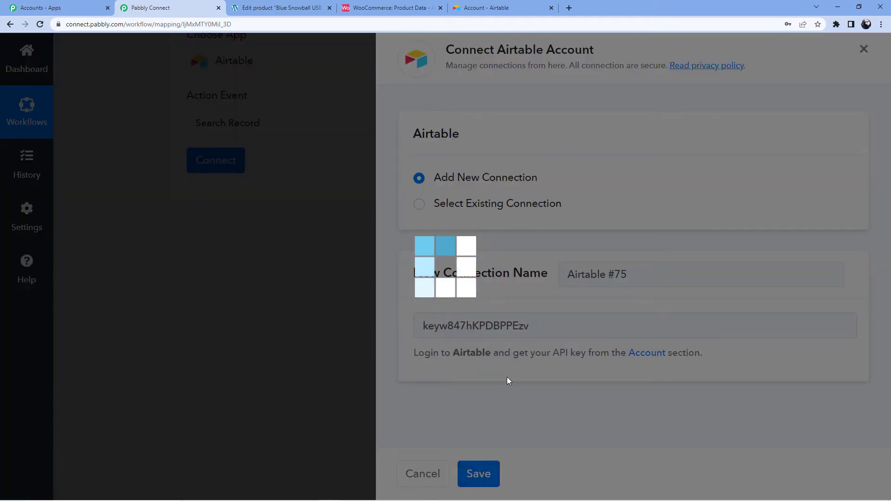
scroll(319, 213, "down", 3)
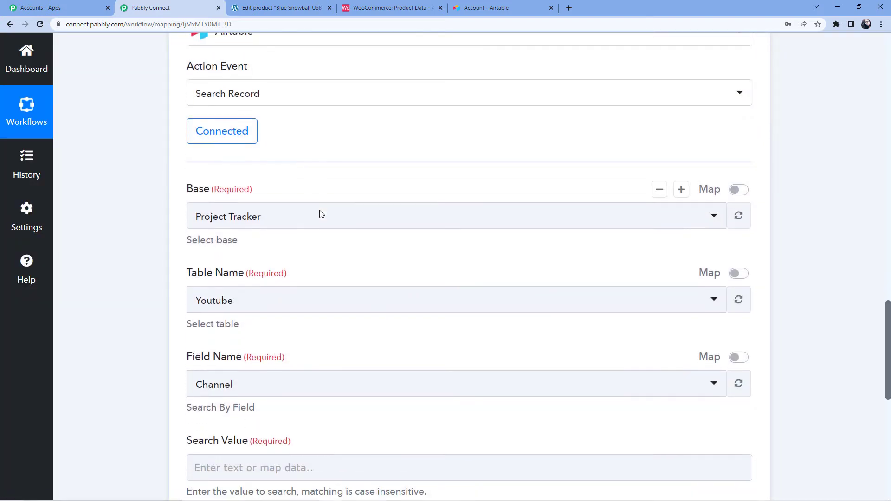
left_click(395, 9)
left_click(208, 4)
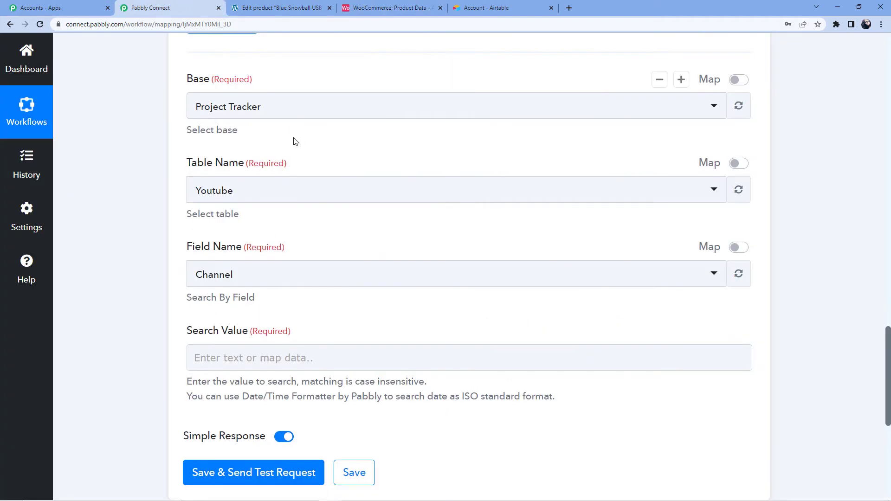
Step: Select the WooCommerce base, searching the New Products table by Product Name
left_click(253, 105)
type("Woo")
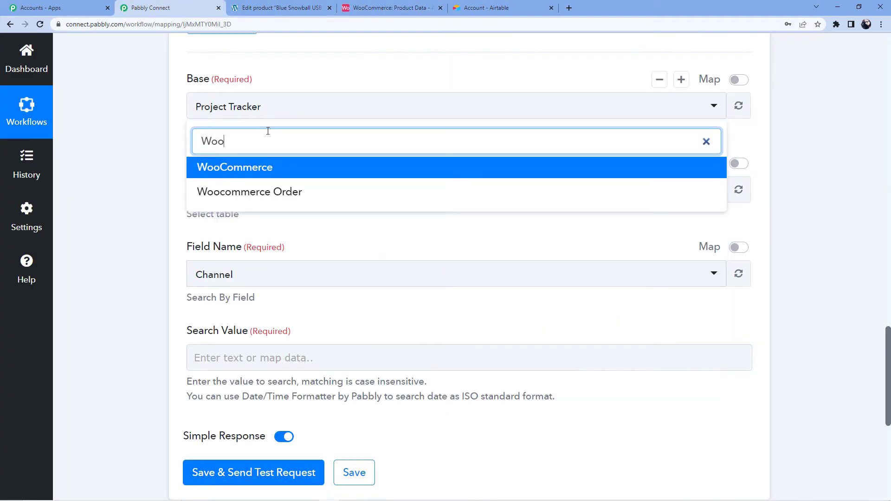
left_click(272, 166)
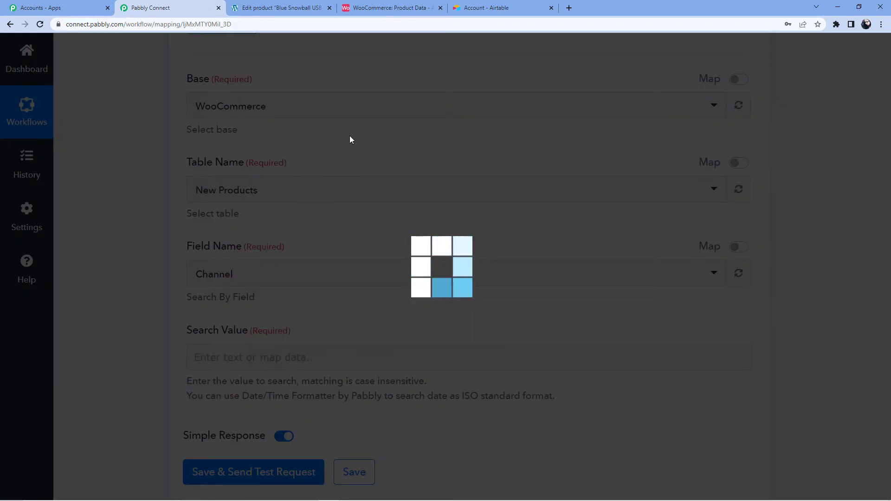
scroll(235, 199, "down", 3)
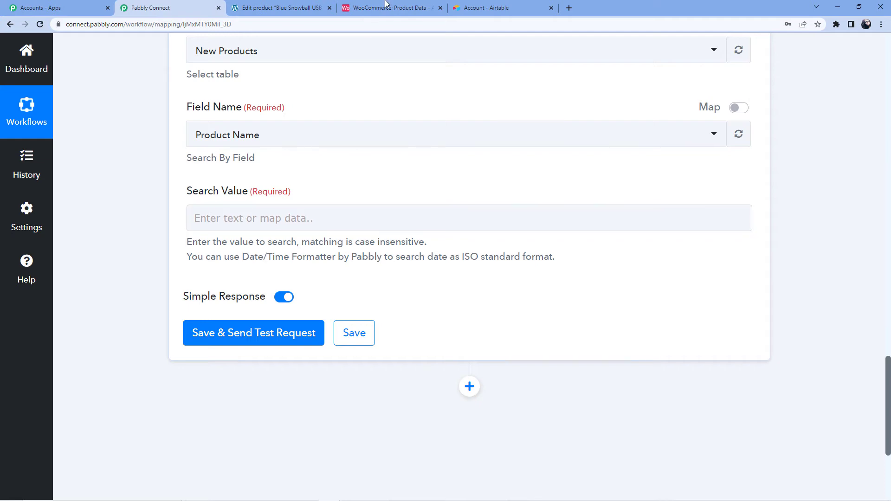
key("ctrl+4")
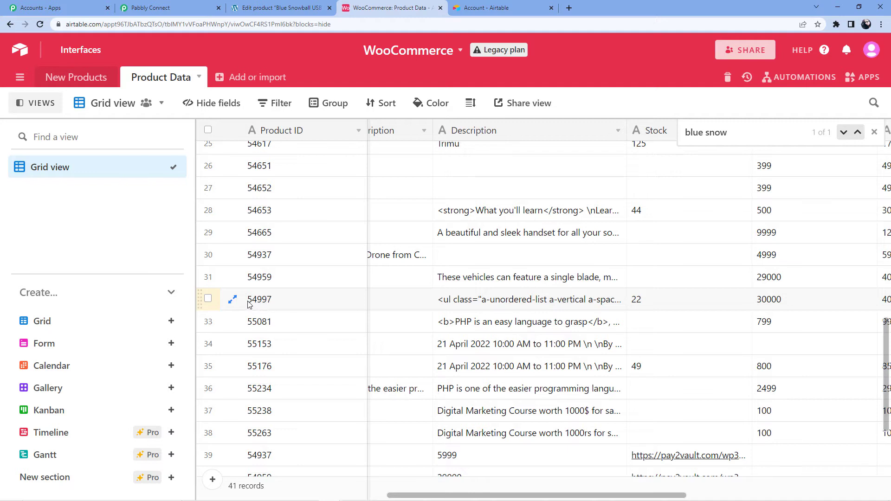
key("ctrl+2")
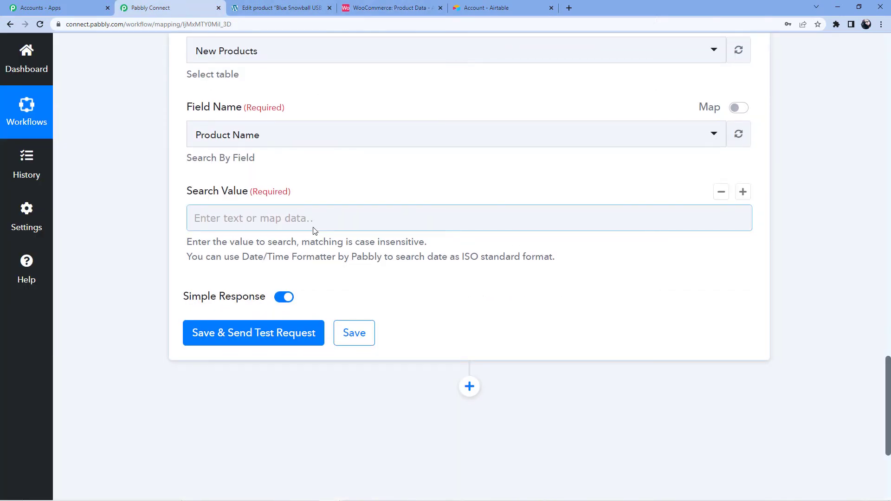
Step: Map the WooCommerce product Id (54997) into Search Value and run a test search, which returns empty
scroll(313, 230, "up", 20)
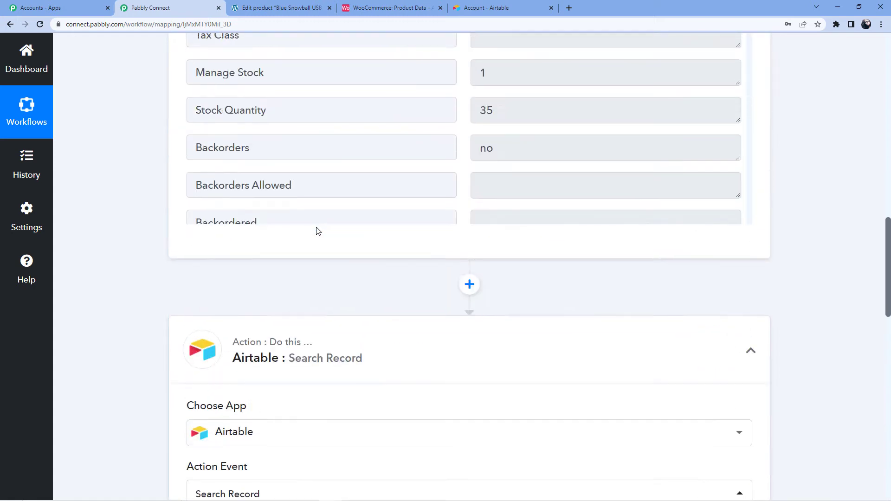
scroll(101, 249, "down", 15)
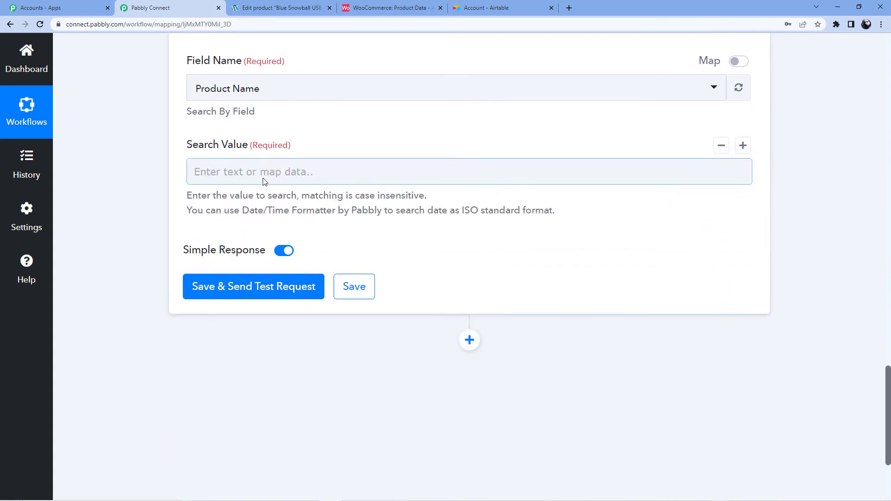
left_click(264, 181)
left_click(294, 271)
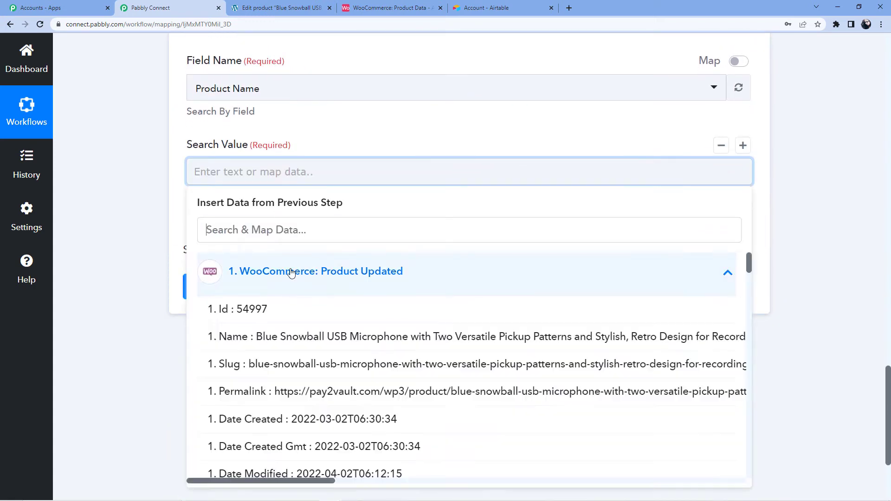
left_click(255, 322)
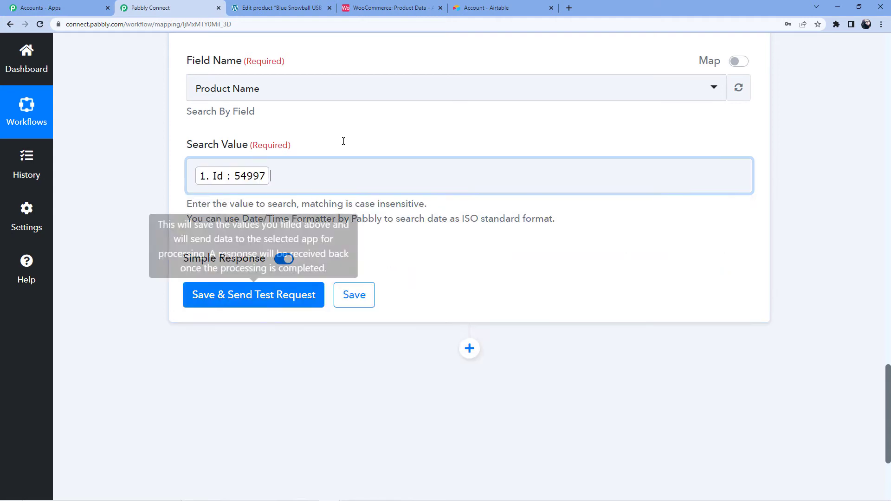
scroll(325, 139, "down", 3)
left_click(259, 156)
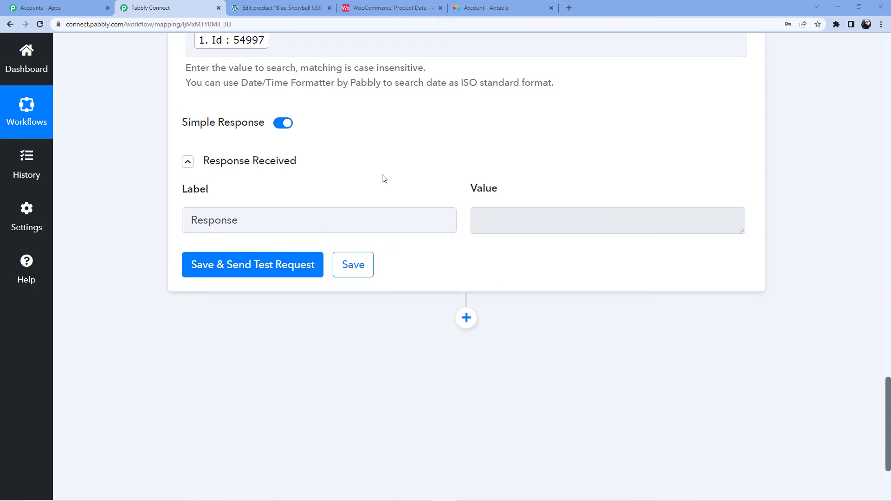
scroll(384, 179, "up", 10)
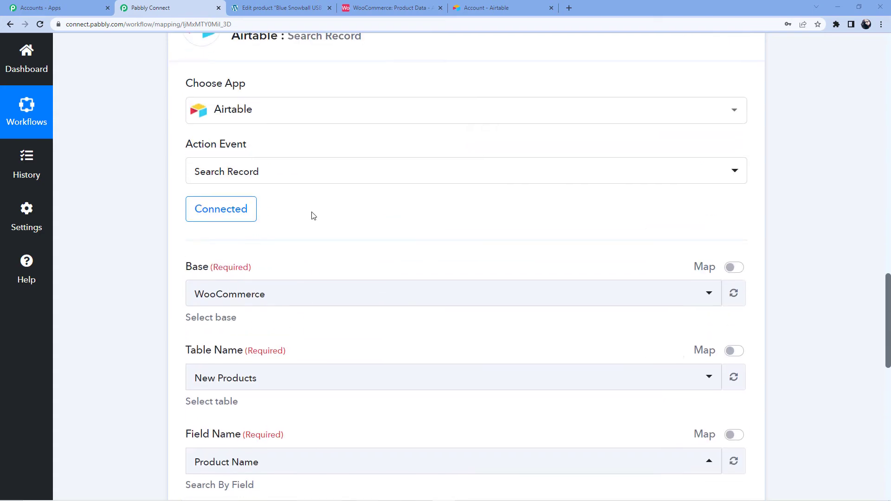
Step: After checking the Airtable table name, switch the search to the Product Data table
scroll(313, 215, "down", 5)
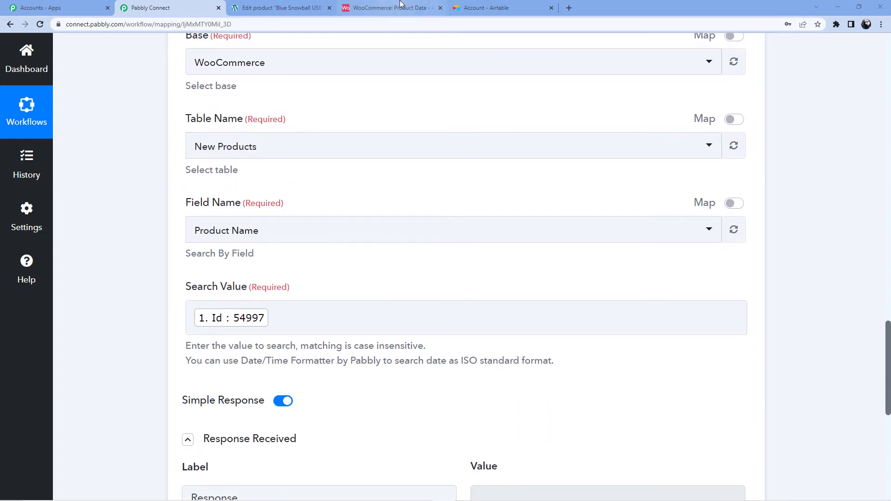
left_click(401, 7)
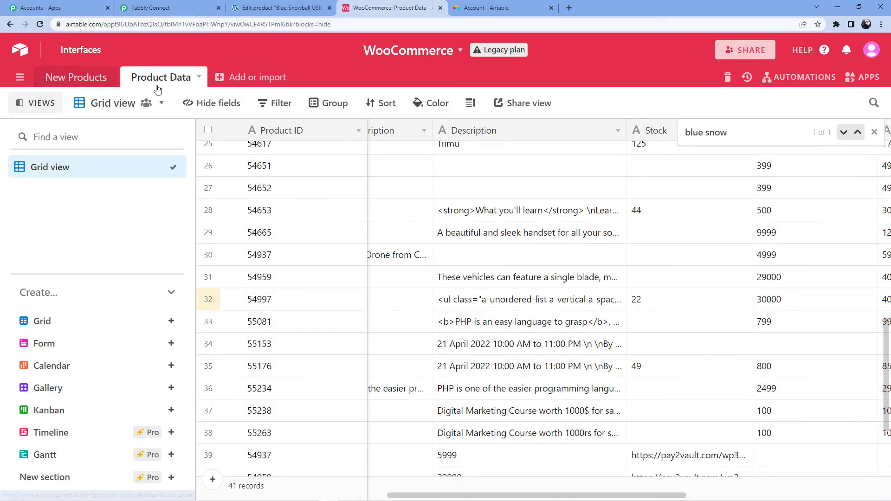
left_click(181, 4)
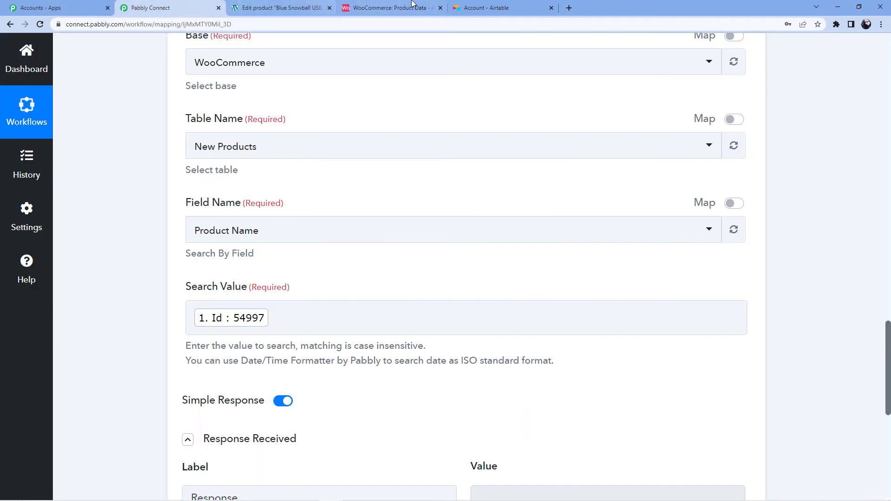
left_click(389, 6)
left_click(186, 7)
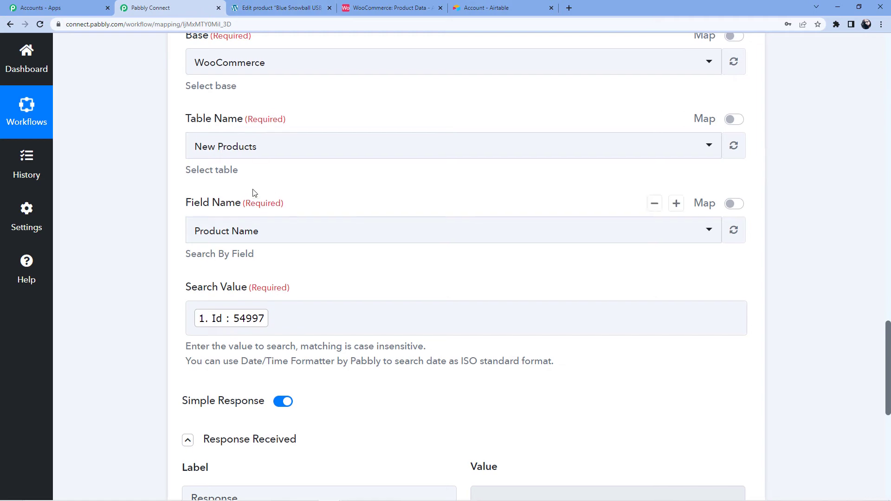
left_click(250, 152)
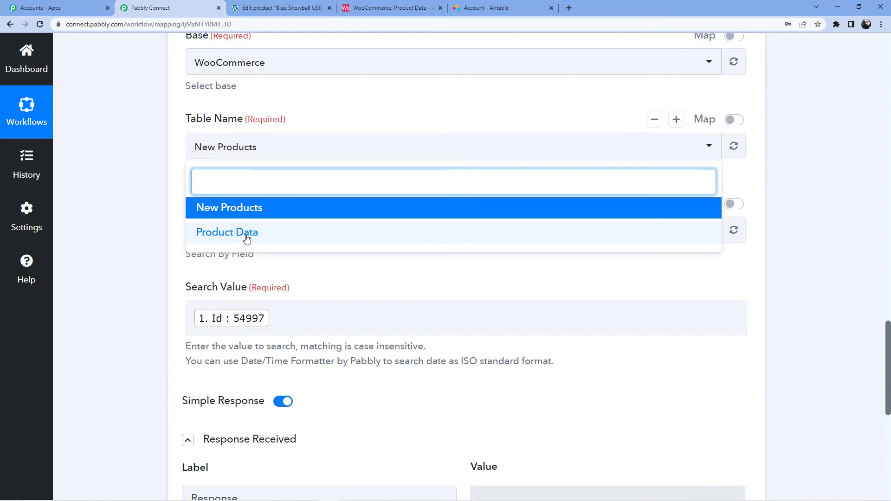
left_click(246, 234)
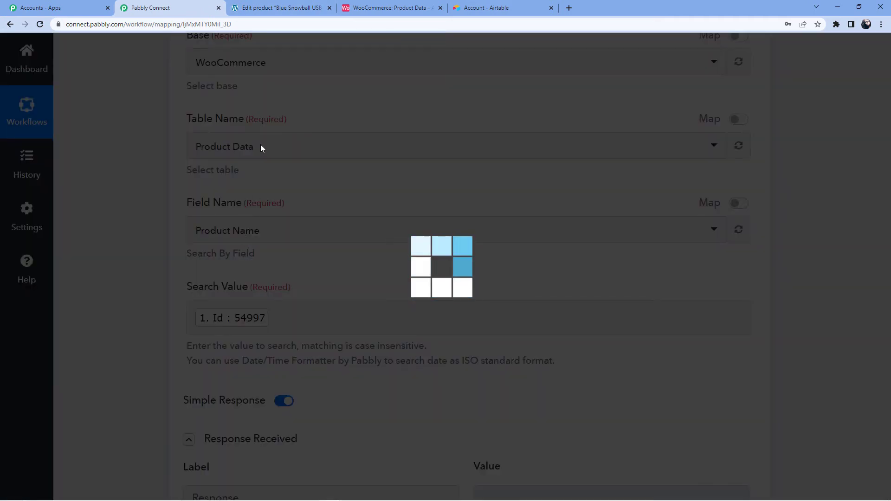
Step: Re-run the test to return the Blue Snowball record 54997, then add a third action step
scroll(247, 220, "down", 5)
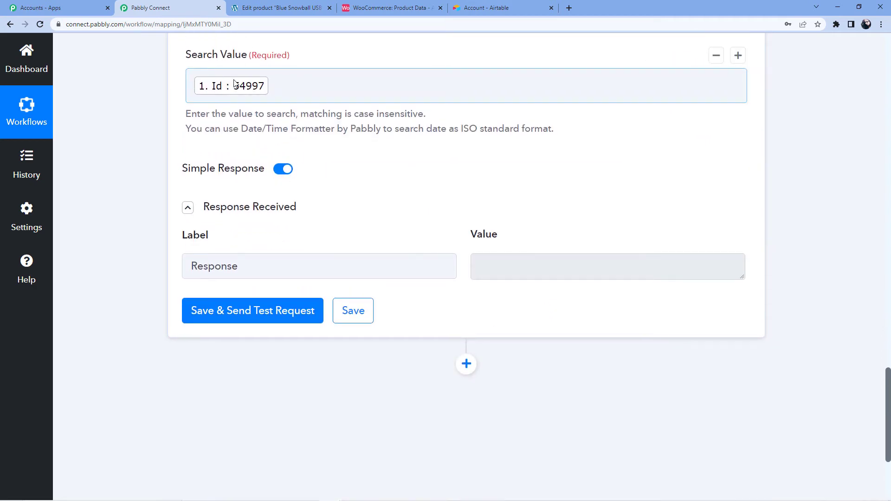
left_click(252, 313)
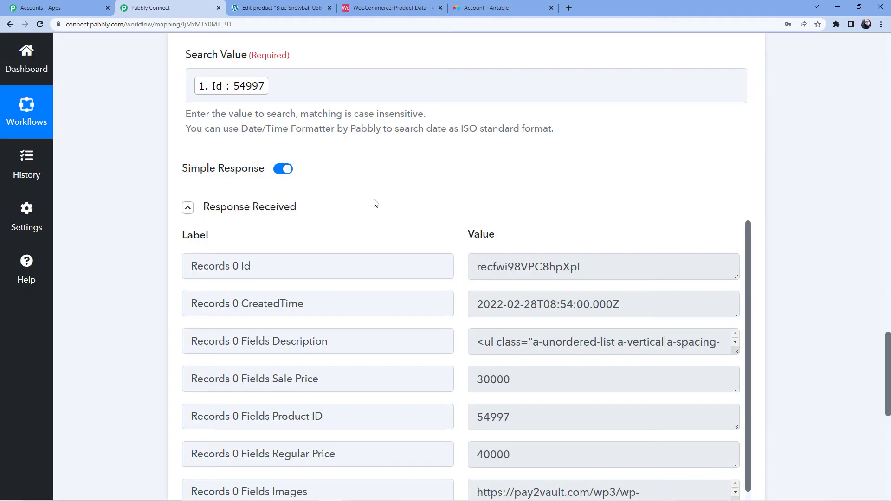
scroll(376, 203, "down", 5)
scroll(513, 242, "up", 4)
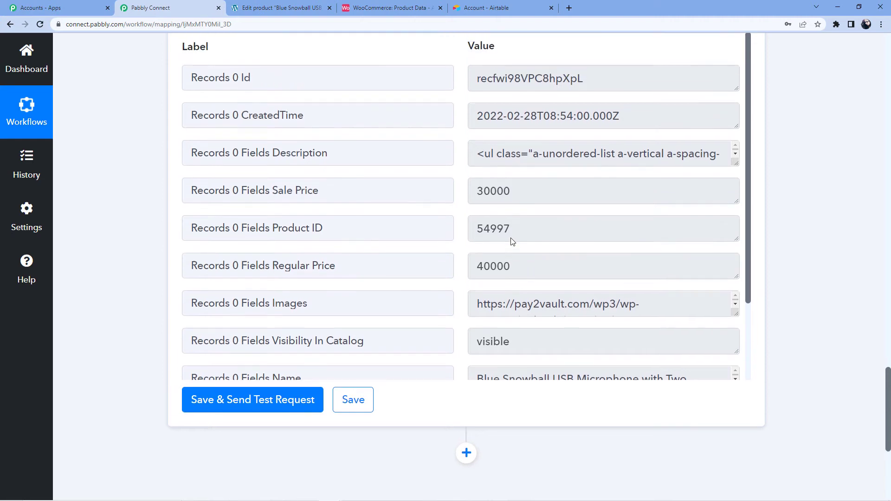
scroll(509, 235, "up", 2)
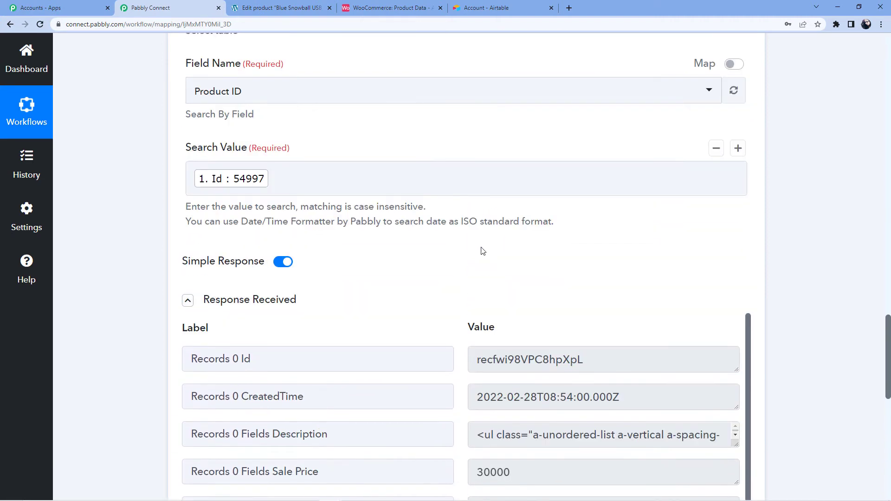
scroll(402, 256, "down", 10)
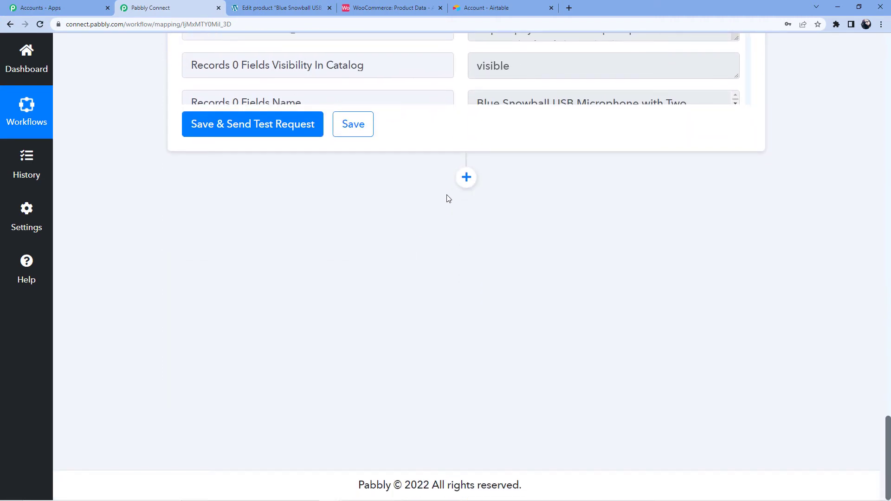
left_click(466, 178)
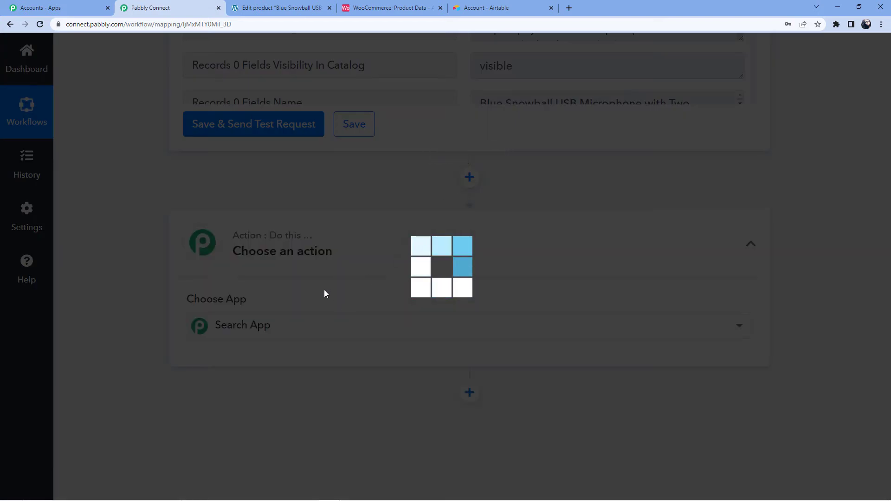
Step: Make the third step an Airtable Update Record action using the existing Airtable #75 connection
type("Airta")
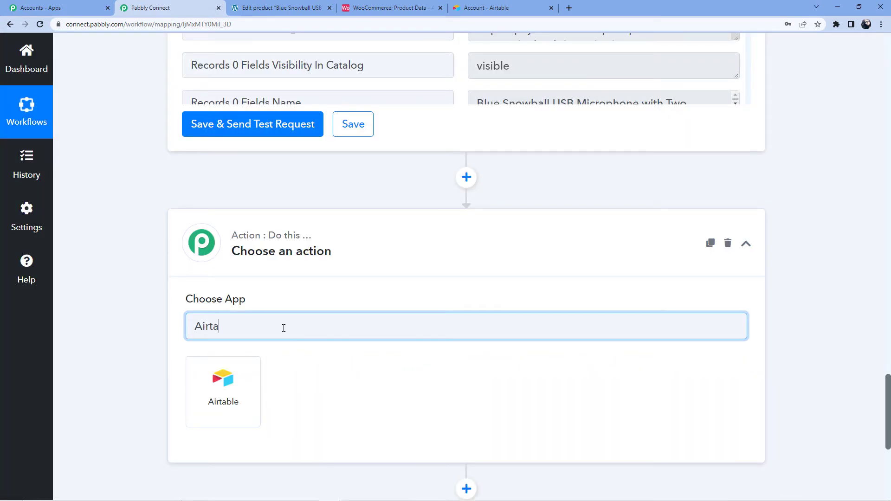
left_click(228, 387)
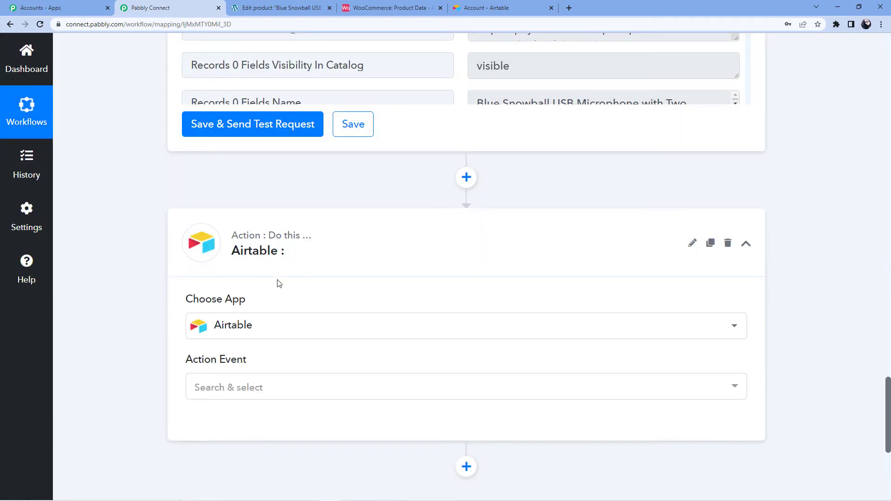
scroll(279, 283, "down", 3)
left_click(221, 254)
scroll(232, 278, "down", 2)
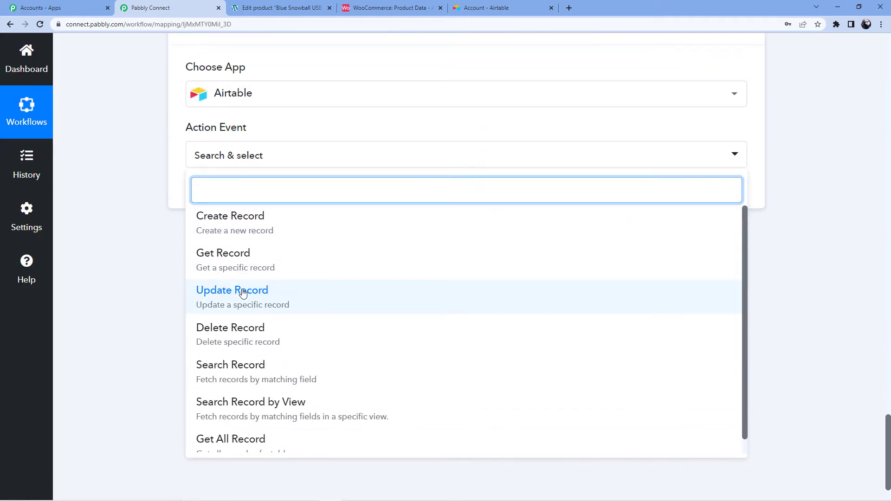
left_click(245, 302)
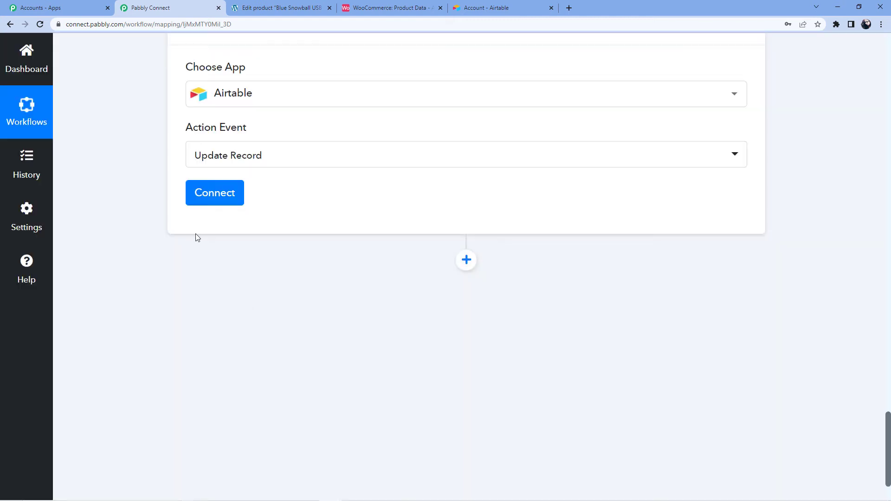
left_click(226, 194)
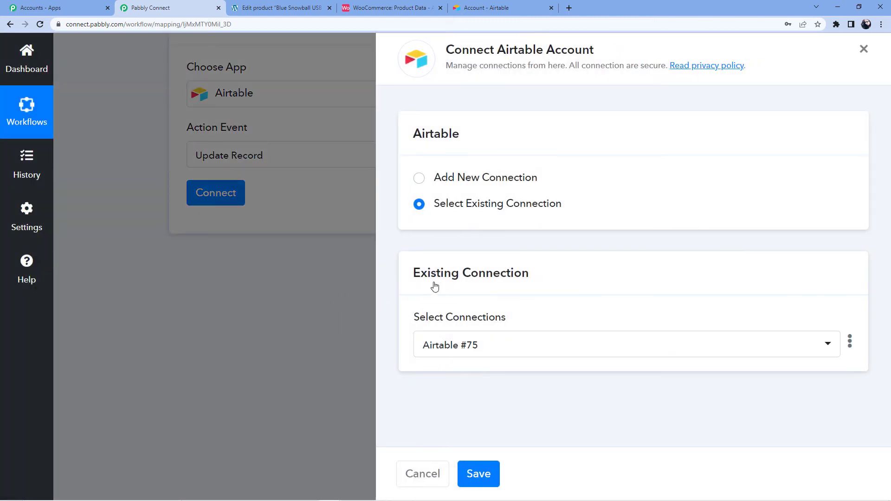
left_click(490, 476)
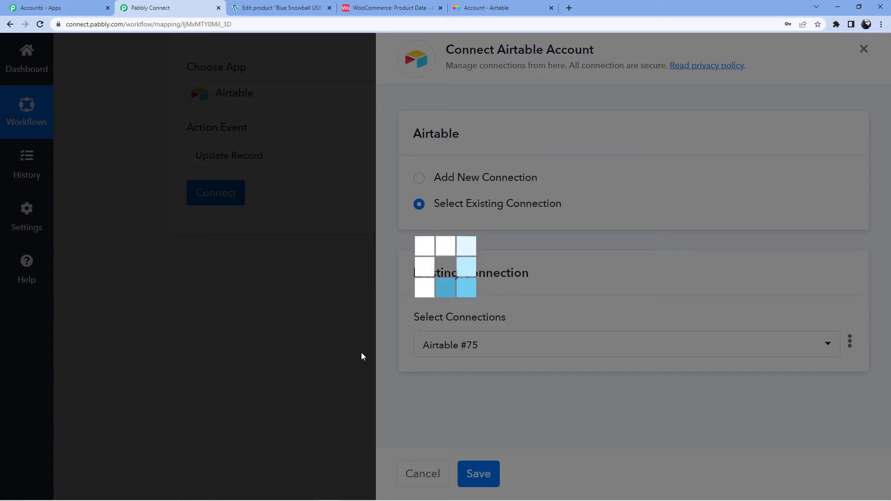
Step: Point the Update Record step at the WooCommerce base's Product Data table
scroll(333, 319, "down", 3)
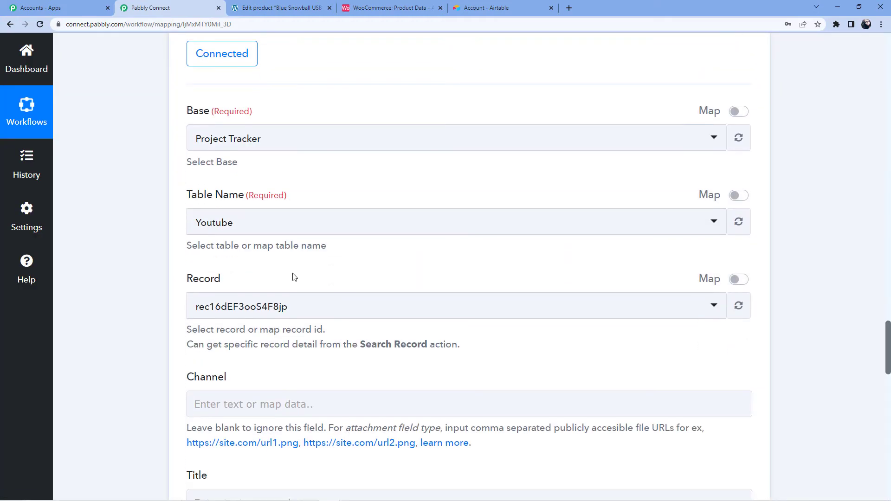
left_click(236, 139)
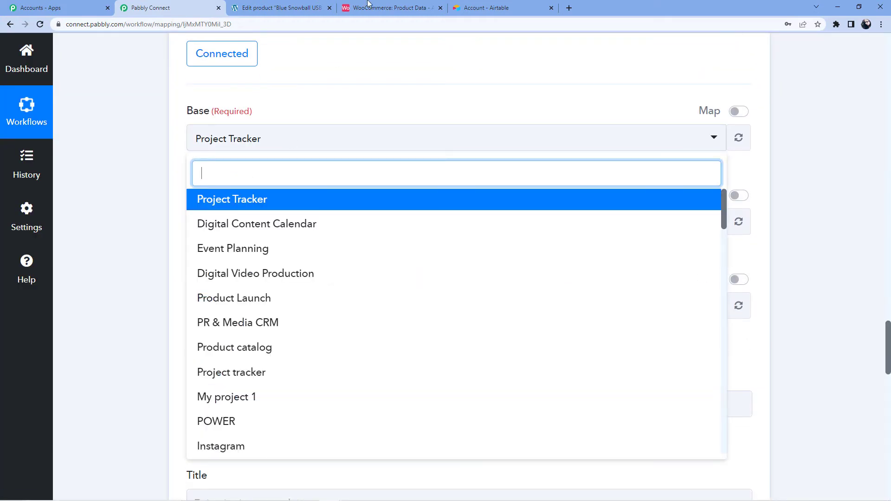
type("Woo")
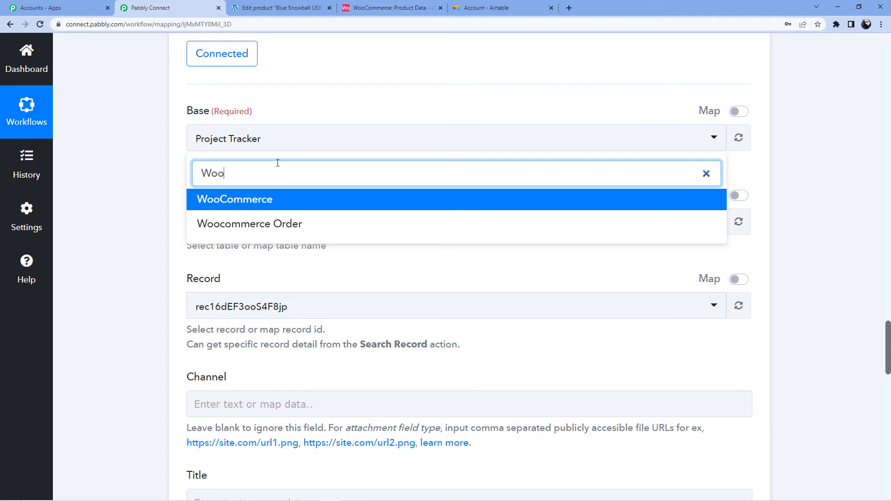
key("Return")
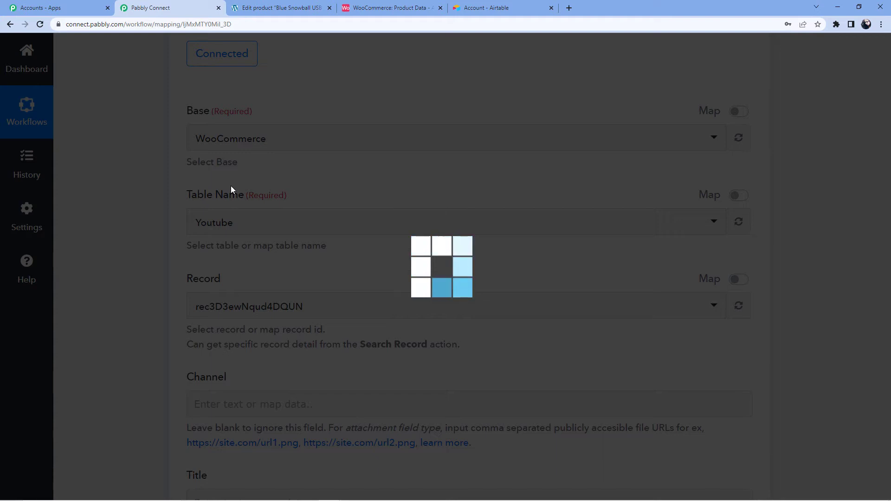
left_click(239, 225)
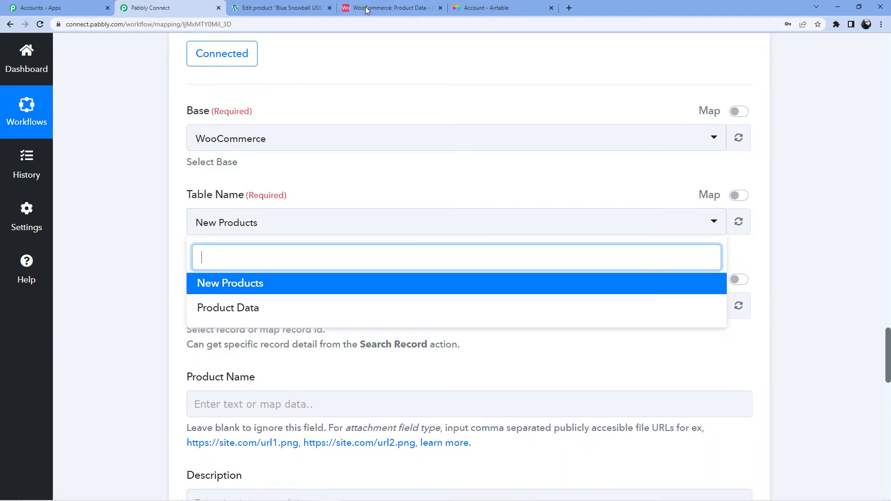
left_click(244, 307)
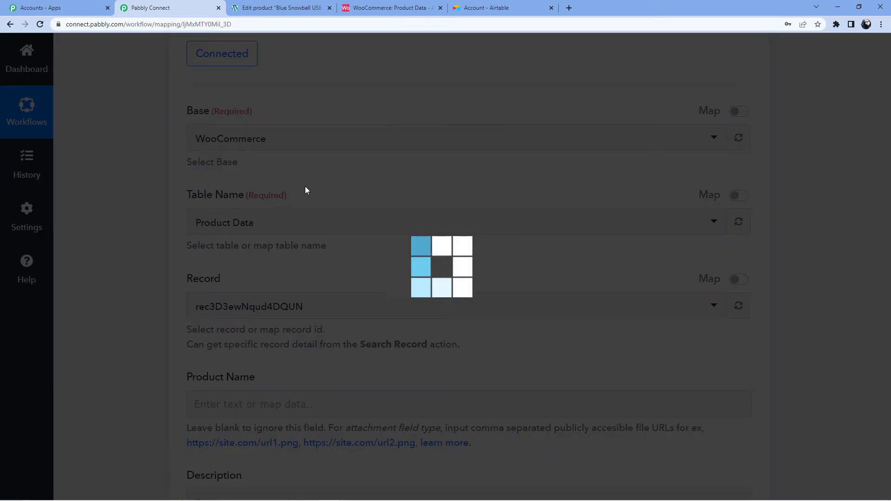
Step: Replace the fixed Record id with the Search Record step's found record Id
scroll(274, 201, "down", 3)
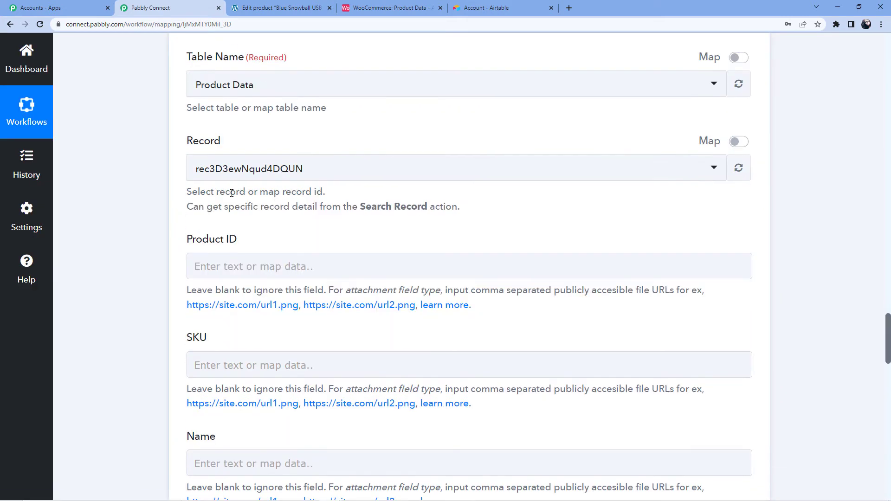
left_click(738, 142)
left_click(241, 173)
key("BackSpace")
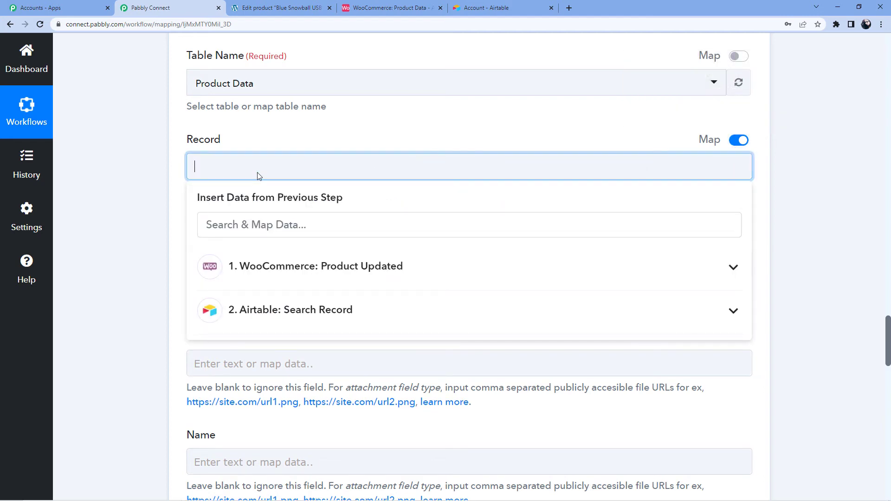
scroll(283, 278, "down", 1)
left_click(269, 276)
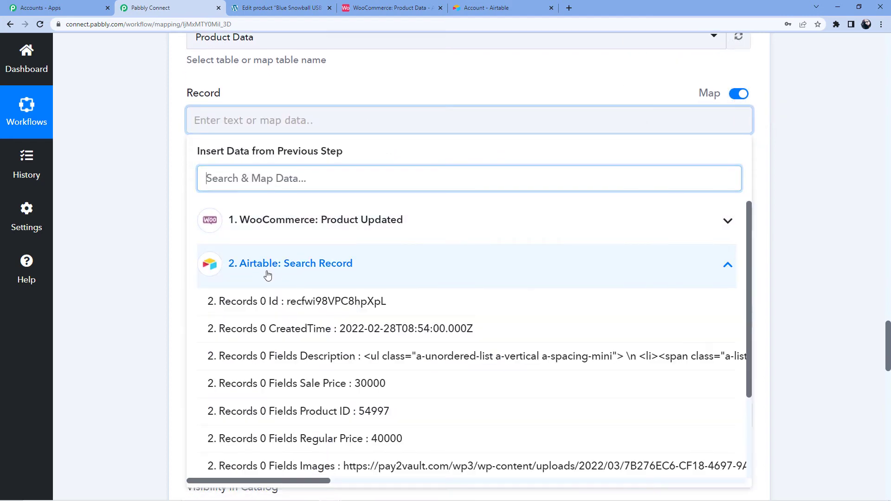
left_click(308, 303)
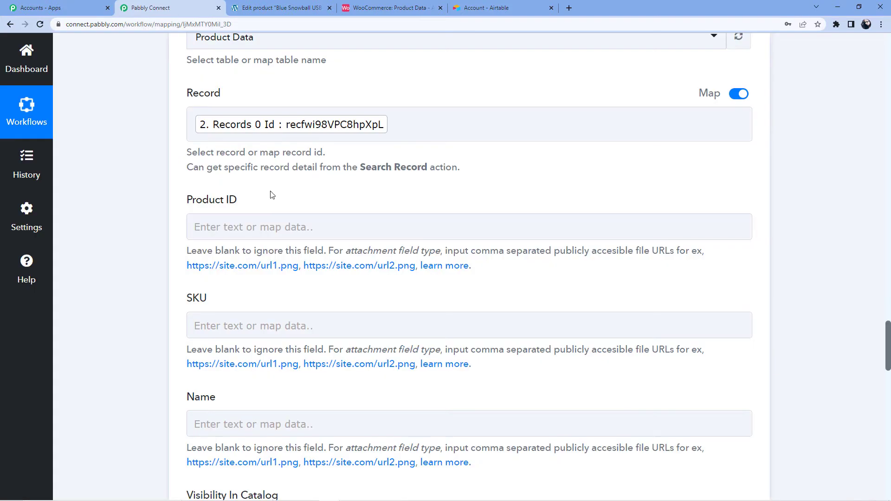
Step: Map the WooCommerce product's Stock Quantity (35) into the Stock field
scroll(235, 146, "down", 1)
scroll(235, 148, "down", 12)
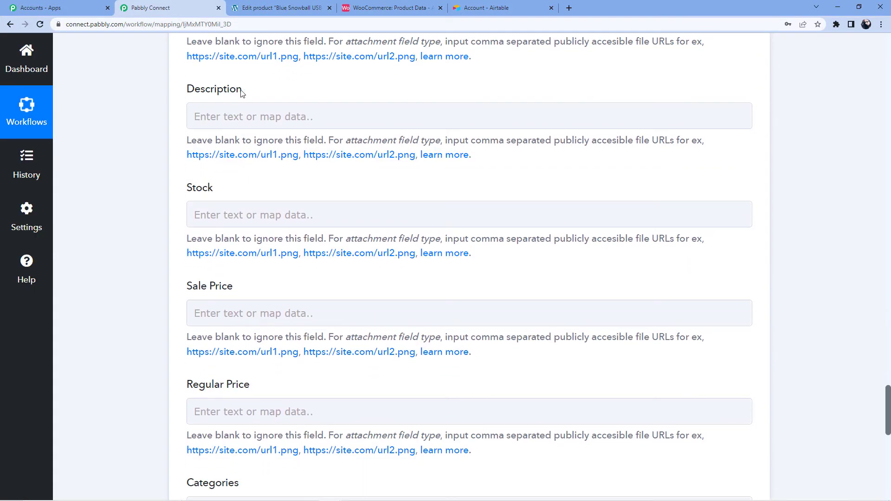
left_click(244, 216)
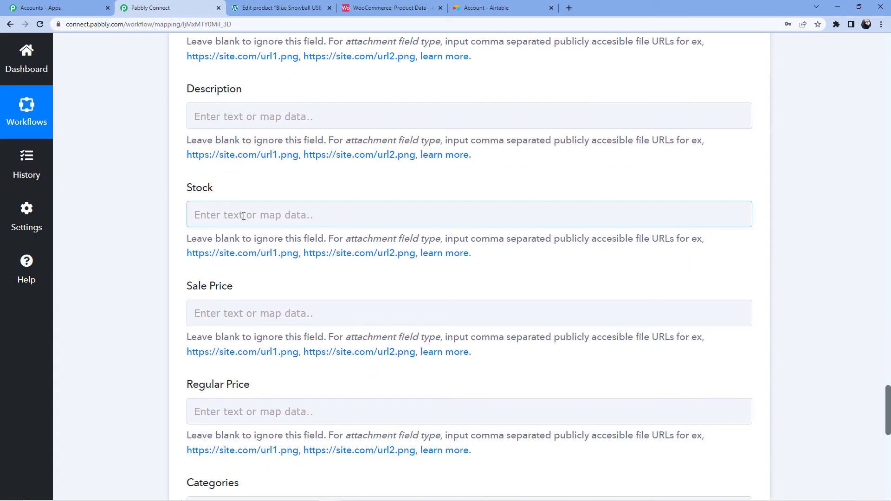
scroll(260, 200, "down", 4)
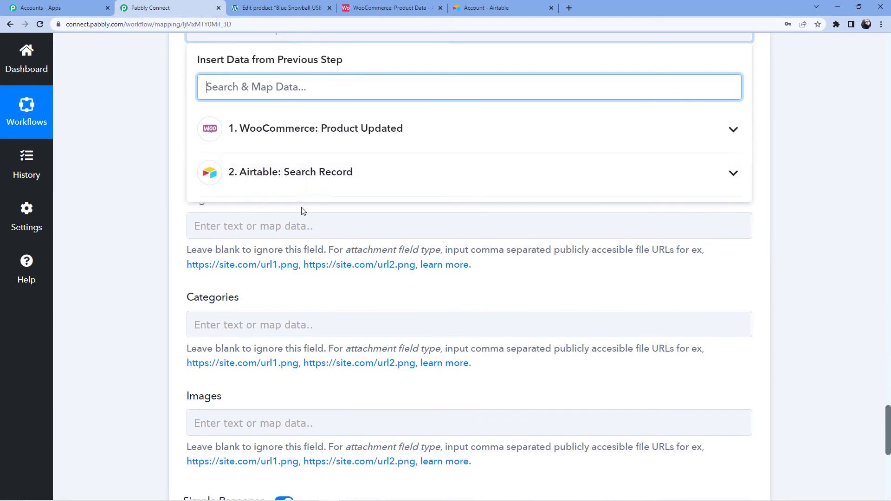
left_click(284, 180)
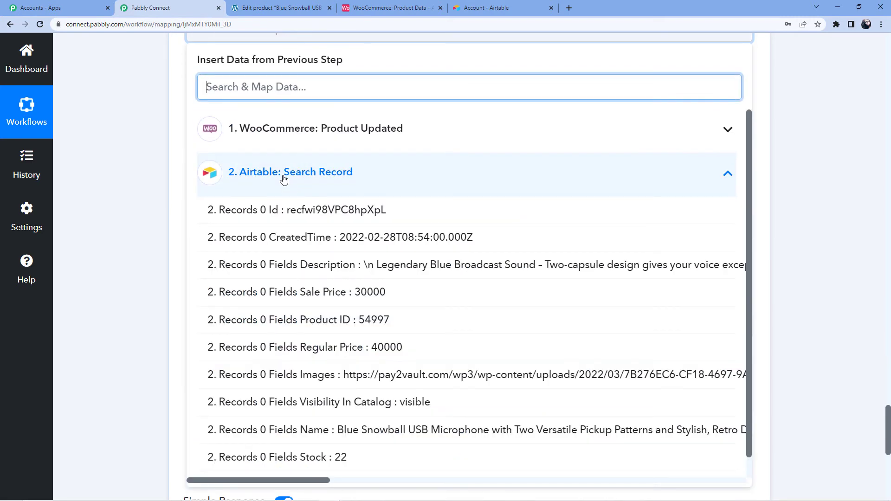
left_click(297, 128)
scroll(332, 229, "down", 10)
scroll(248, 238, "down", 10)
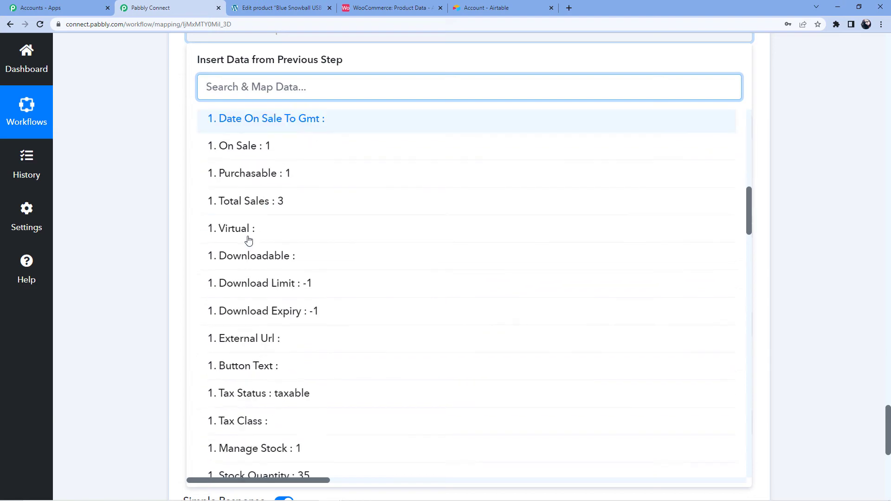
scroll(279, 167, "up", 1)
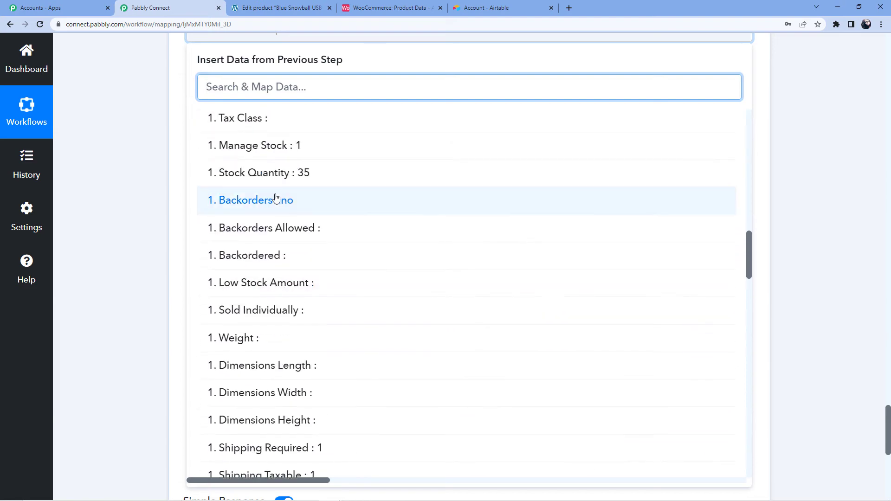
left_click(290, 175)
left_click(106, 147)
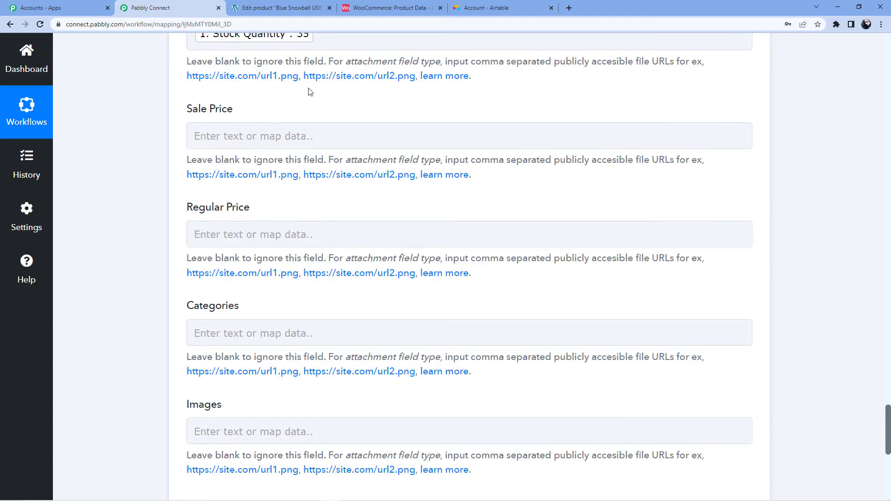
scroll(364, 87, "up", 2)
Step: Check the Blue Snowball record's Stock in Airtable, still showing 22
left_click(405, 8)
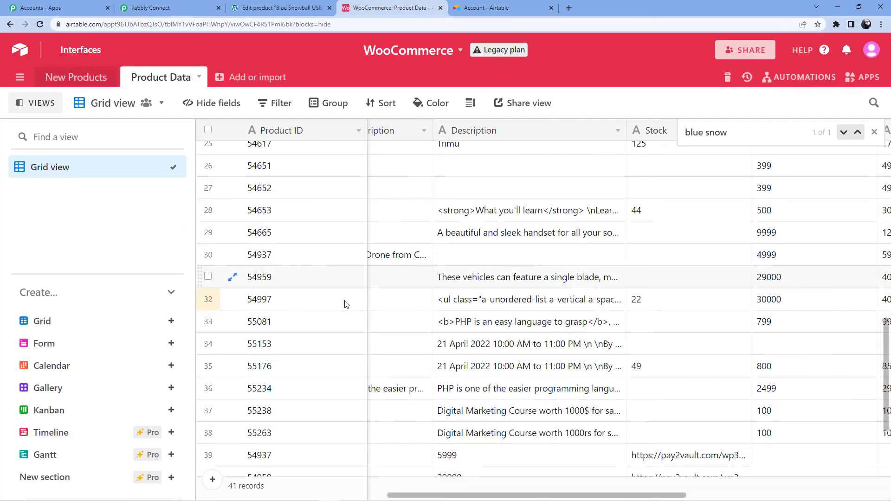
left_click(284, 304)
key("Right")
key("Right")
key("Right")
key("Right")
key("Right")
key("Right")
key("Right")
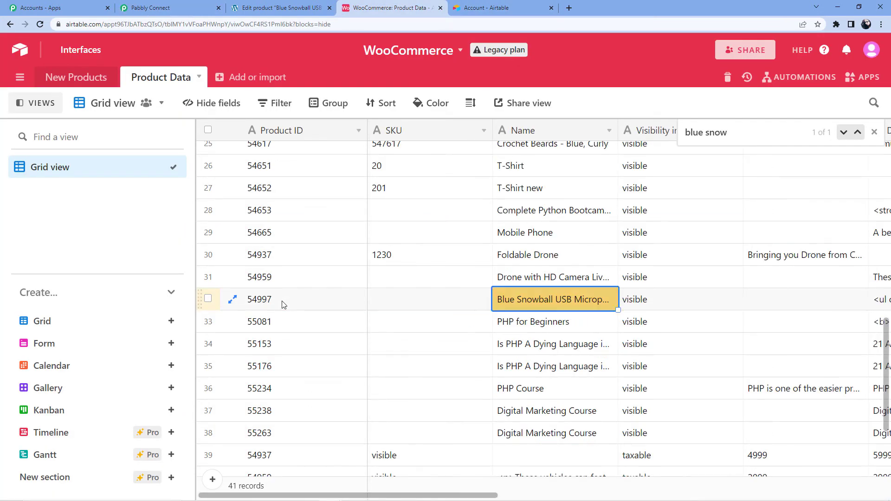
key("Left")
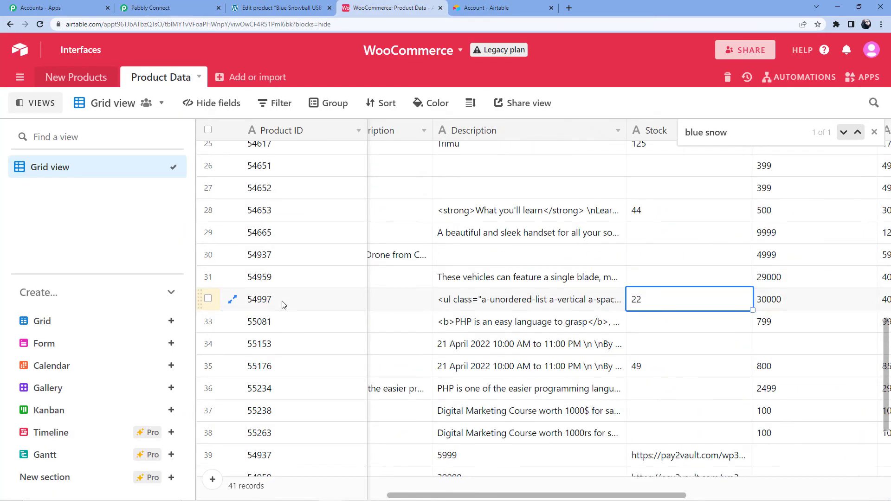
Step: Send the Update Record test, returning Stock 35, and confirm record 54997 in Airtable
left_click(150, 7)
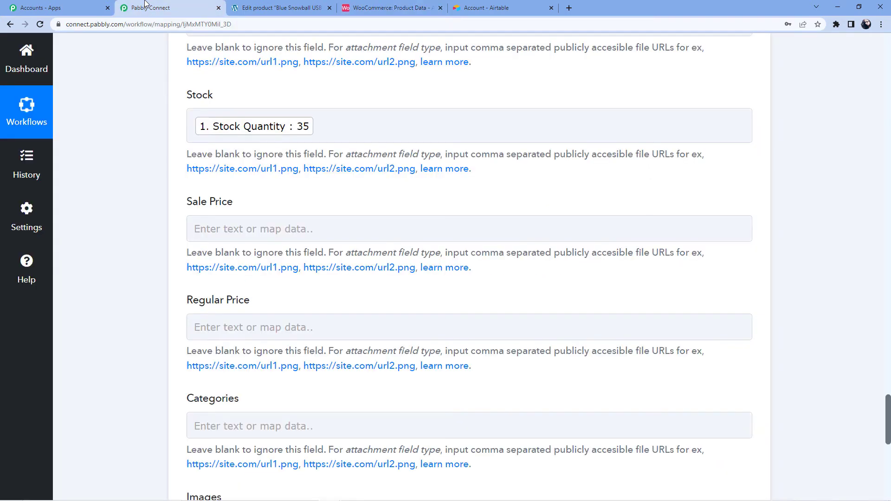
scroll(271, 287, "down", 10)
left_click(222, 180)
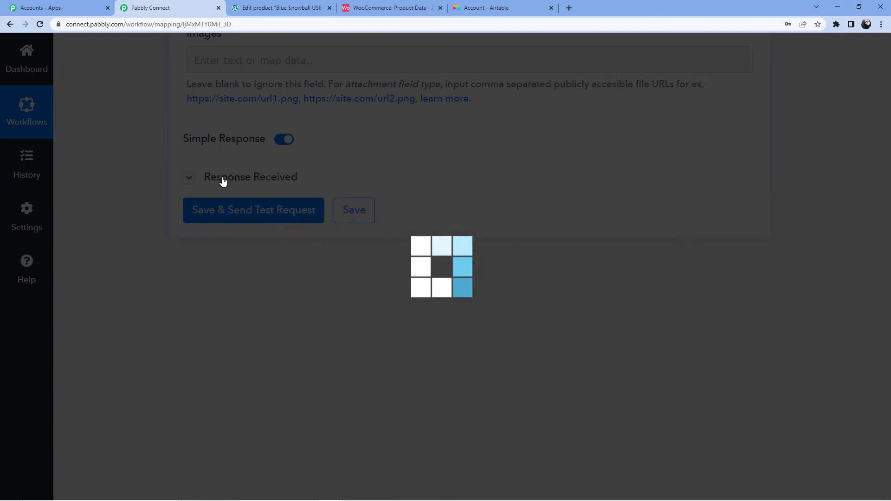
scroll(464, 251, "down", 8)
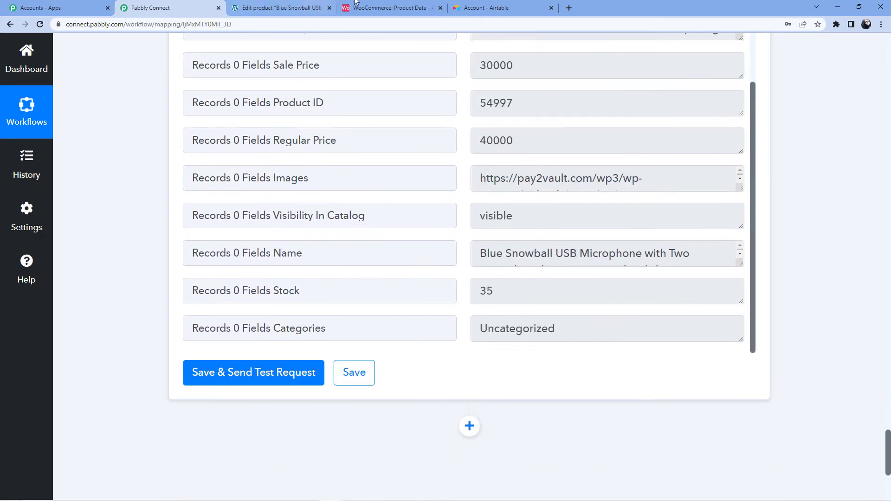
left_click(356, 5)
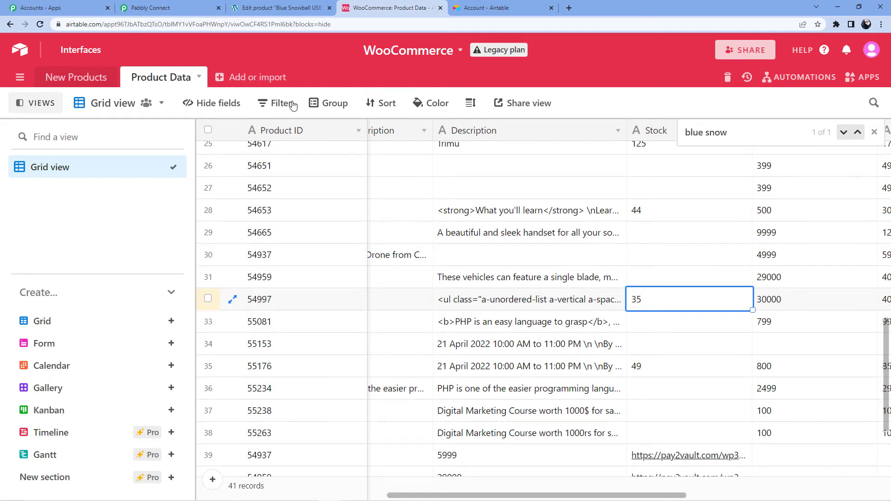
Step: Open WooCommerce's All Products list, showing Blue Snowball in stock (35), then return to Airtable
left_click(285, 5)
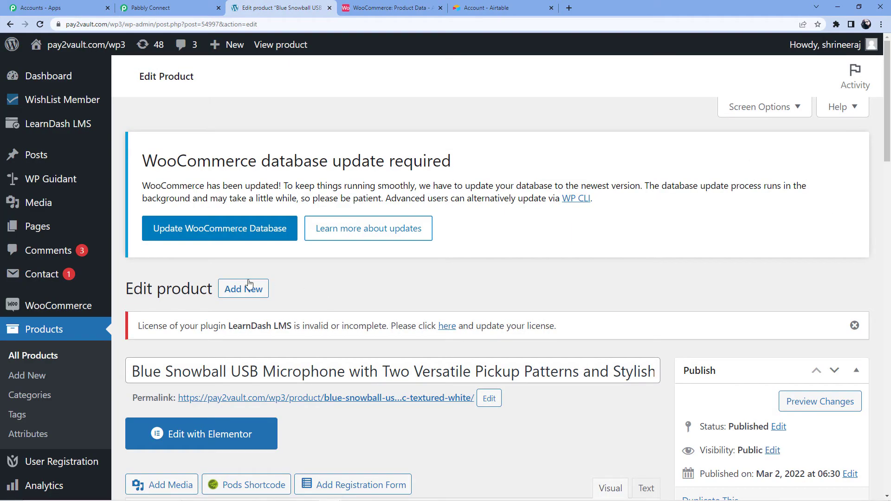
left_click(66, 332)
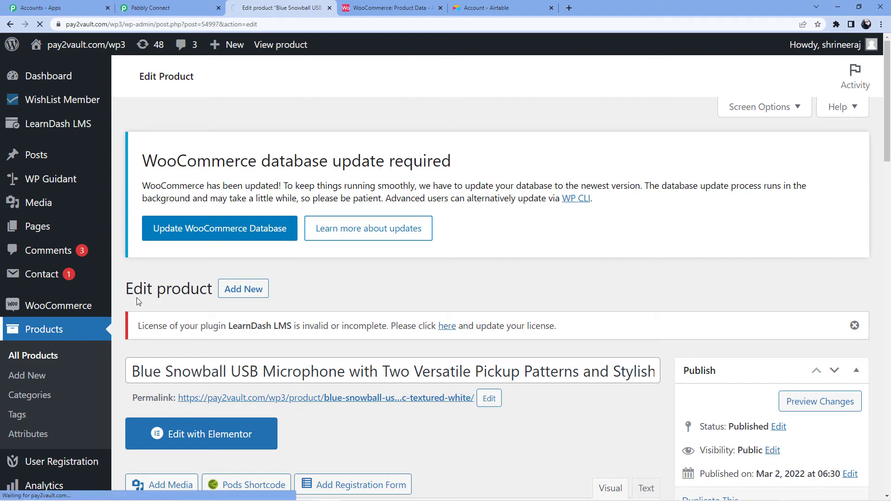
scroll(227, 293, "down", 4)
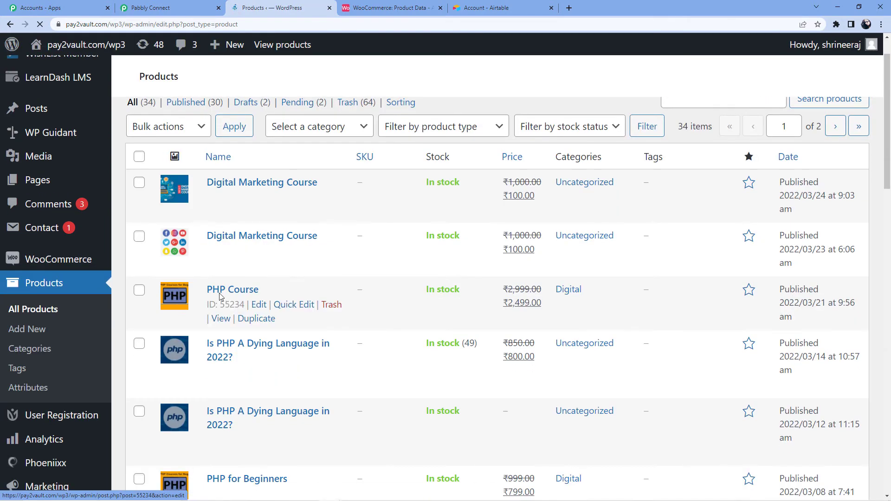
scroll(230, 293, "down", 7)
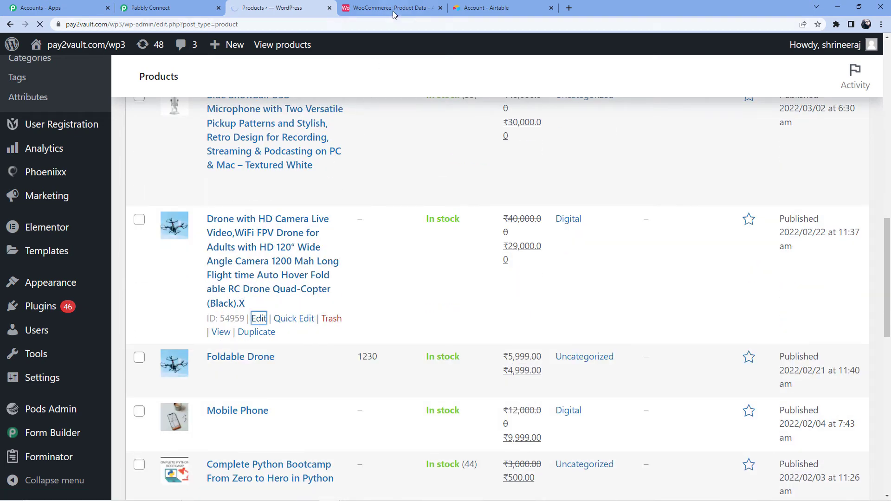
key("ctrl+Tab")
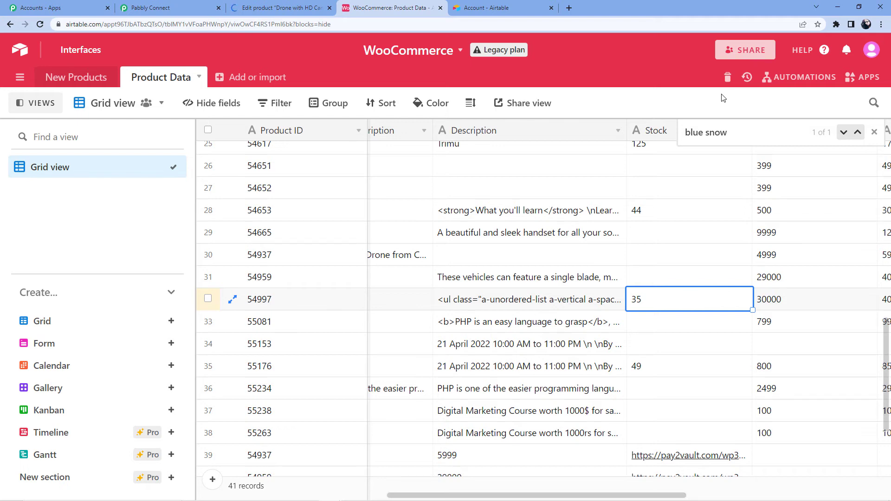
Step: Search the table for 'Drone' and inspect the HD camera drone record's fields
left_click_drag(742, 137, 682, 137)
key("BackSpace")
type("Drone")
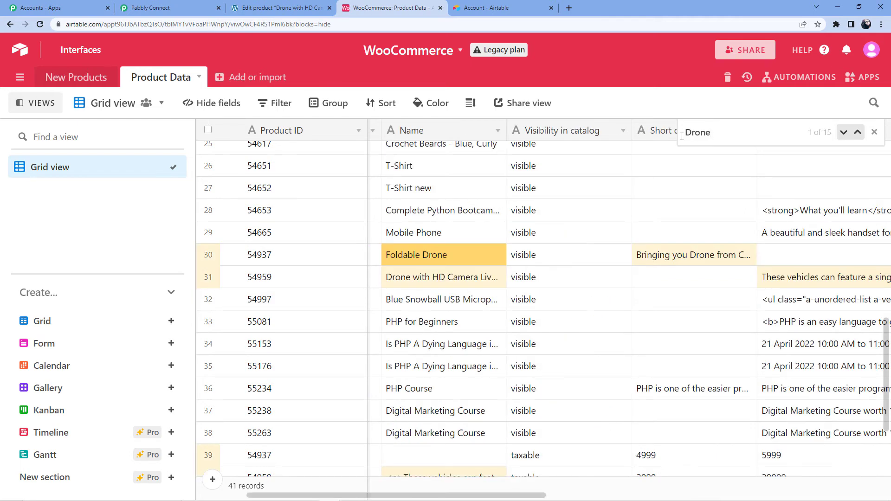
left_click(435, 278)
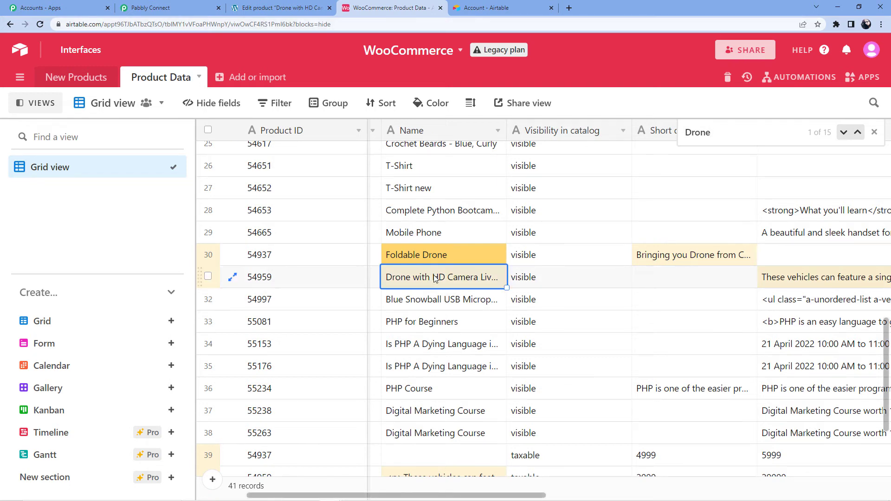
key("Right")
key("Right")
key("Right")
key("Right")
key("Right")
key("Right")
key("Right")
key("Right")
key("Left")
key("Left")
key("Left")
key("Left")
key("Left")
key("Left")
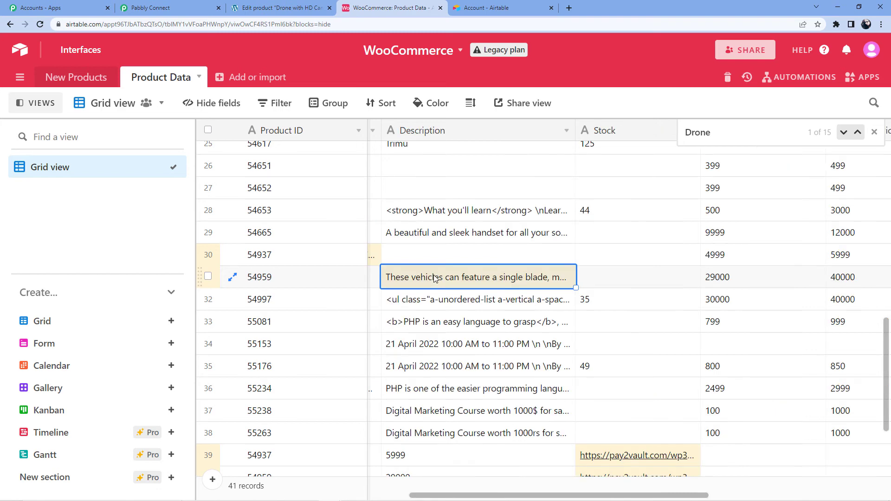
key("Right")
key("Right")
key("Right")
key("Left")
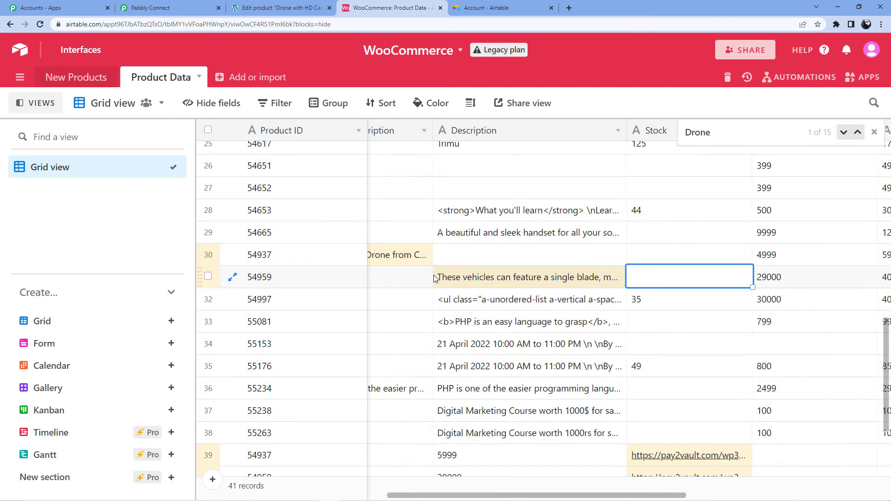
Step: Close the Drone search so the full Product Data table shows again
key("Escape")
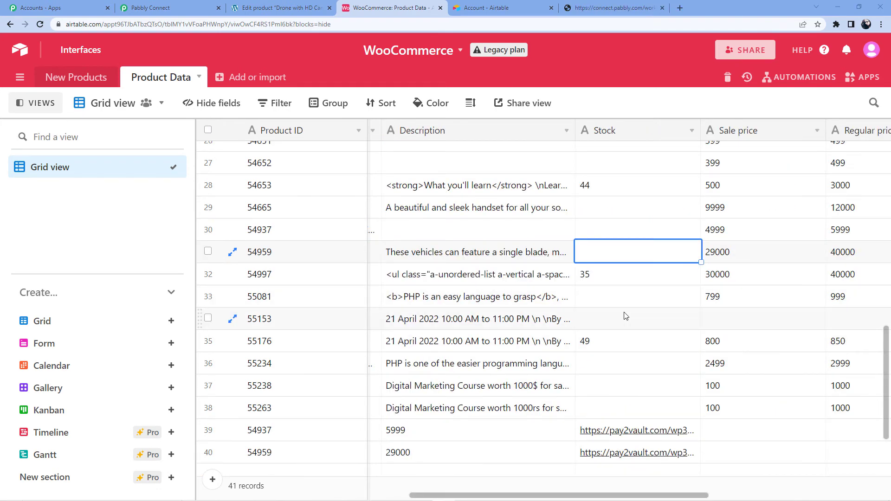
scroll(625, 316, "up", 5)
scroll(628, 310, "down", 3)
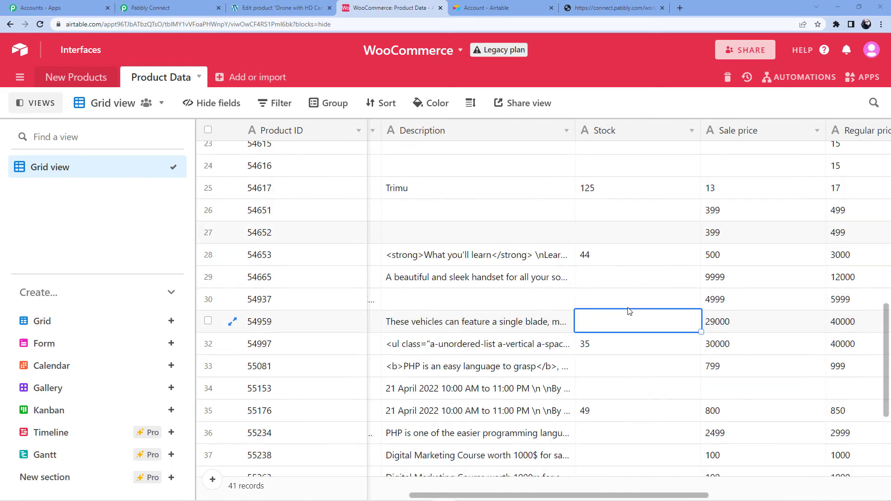
scroll(621, 277, "down", 4)
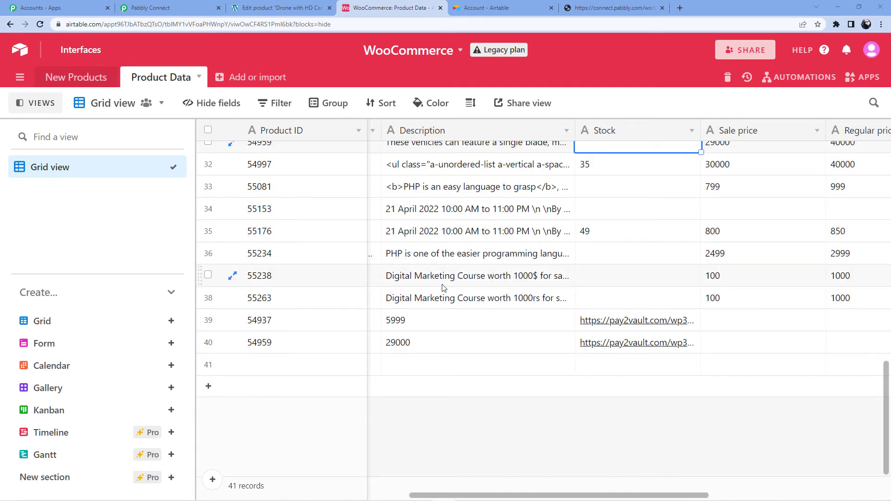
scroll(464, 279, "up", 2)
Step: Review nearby Stock values, from 49 on product 55176 to 44 on product 54653
left_click(590, 304)
key("Left")
key("Left")
key("Left")
key("Left")
key("Left")
key("Left")
key("Right")
key("Right")
key("Right")
key("Left")
key("Right")
key("Right")
key("Right")
key("Right")
key("Up")
key("Up")
key("Up")
key("Up")
key("Up")
key("Up")
key("Up")
key("Left")
key("Left")
key("Left")
key("Left")
key("Left")
key("Left")
key("Right")
key("Right")
key("Right")
key("Left")
key("Left")
key("Right")
key("Right")
key("Right")
key("Right")
key("Right")
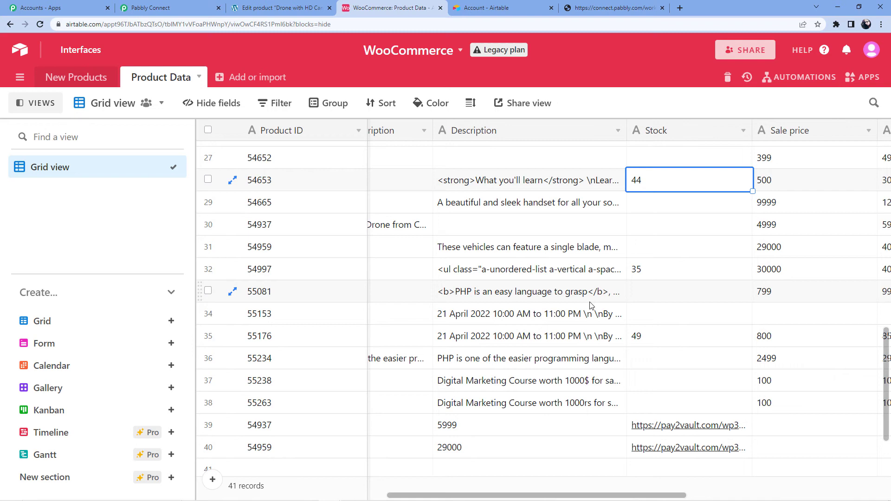
Step: In WordPress All Products, locate the Complete Python Bootcamp row with a page search
left_click(242, 6)
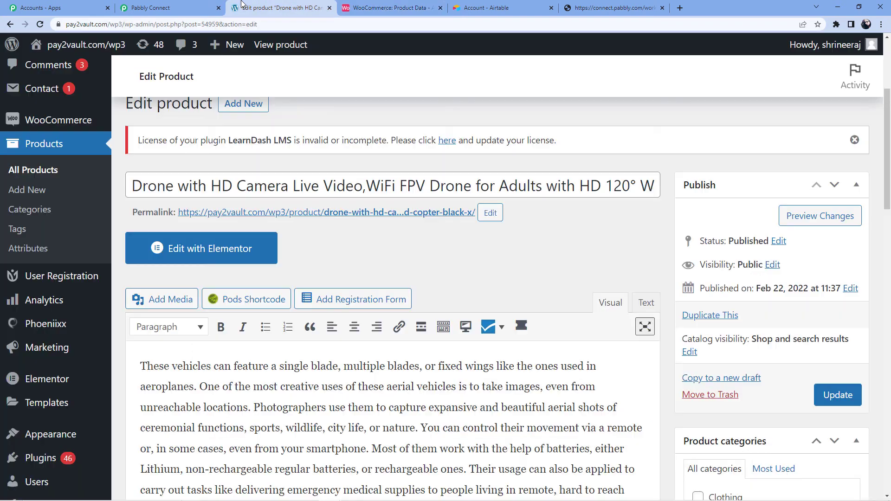
left_click(53, 171)
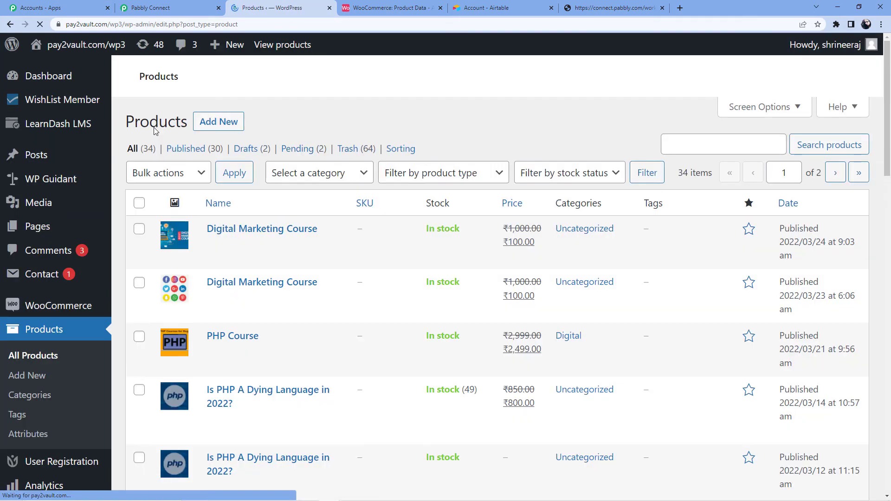
scroll(224, 242, "down", 4)
scroll(224, 243, "down", 5)
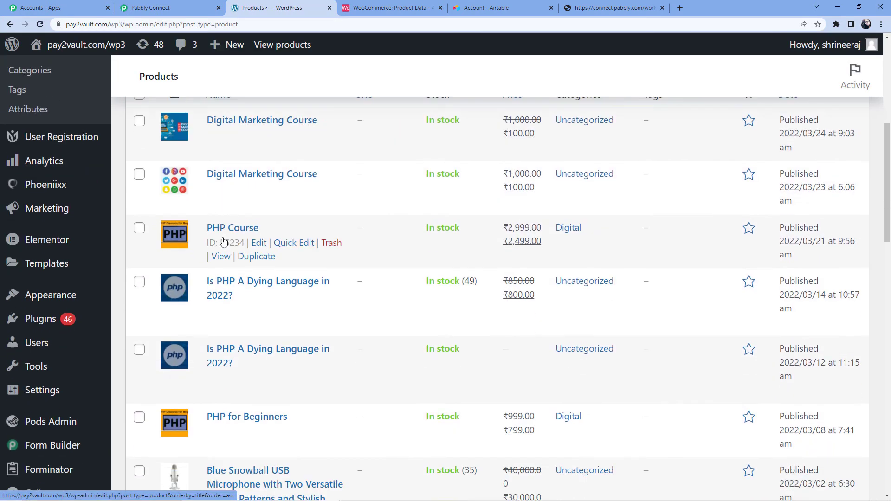
scroll(251, 226, "up", 5)
scroll(251, 225, "down", 13)
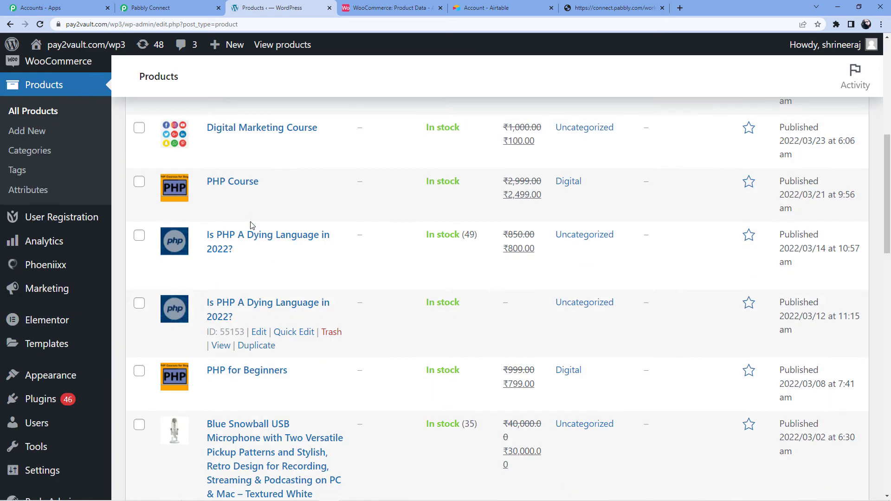
scroll(251, 226, "down", 10)
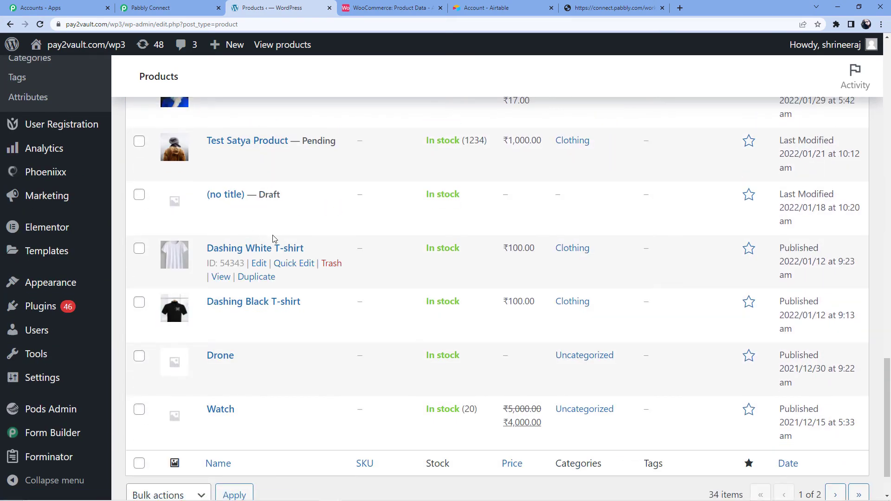
key("ctrl+f")
type("Co")
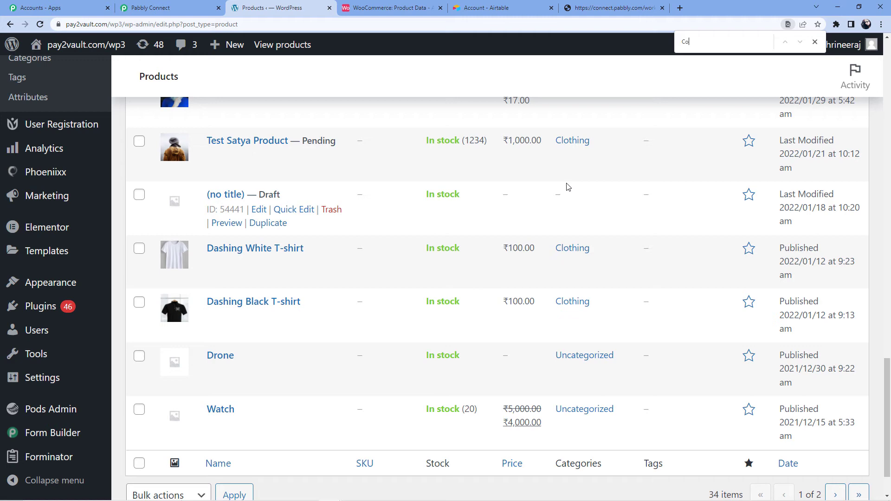
type("mplete Pyth")
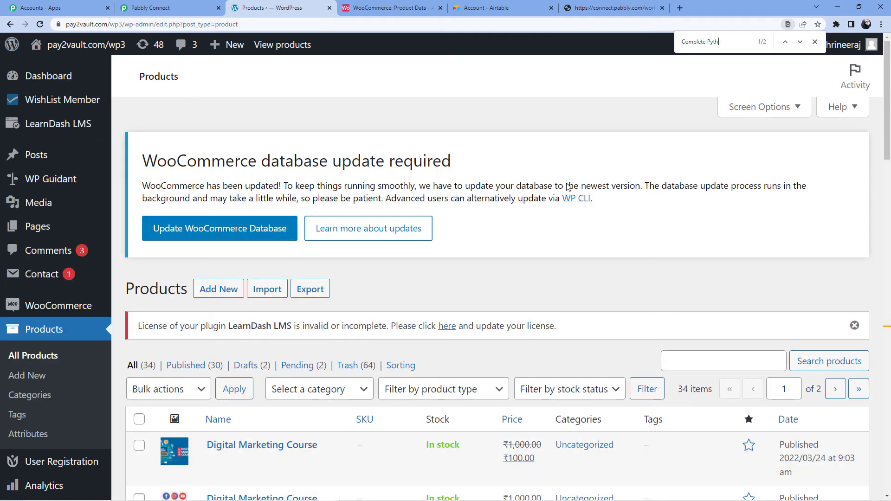
type("on")
key("Return")
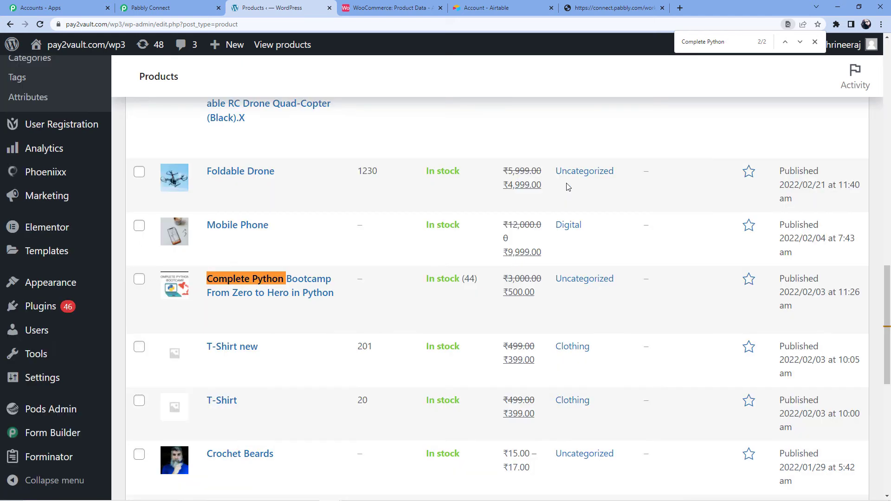
Step: Open the Complete Python Bootcamp product for editing
mouse_move(296, 284)
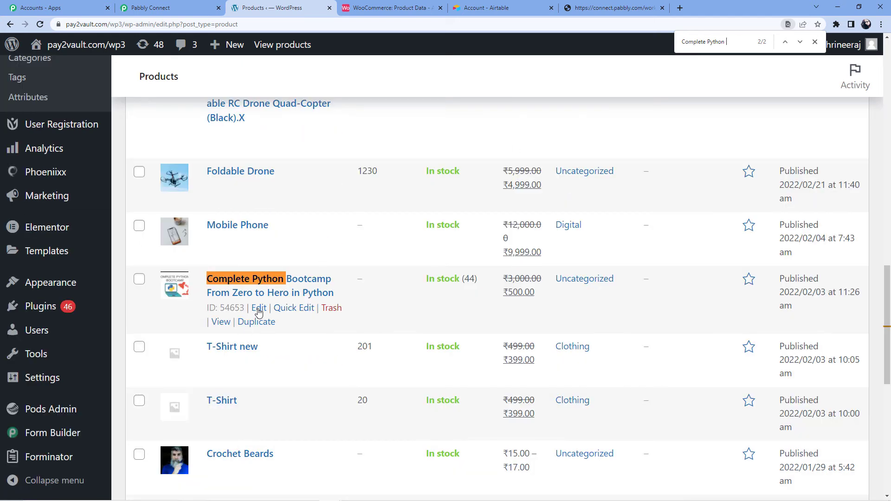
left_click(260, 309)
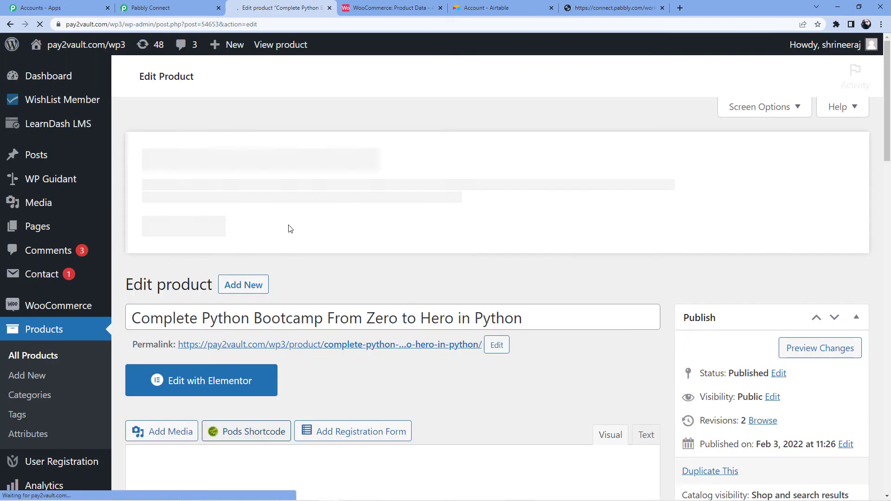
scroll(306, 218, "down", 20)
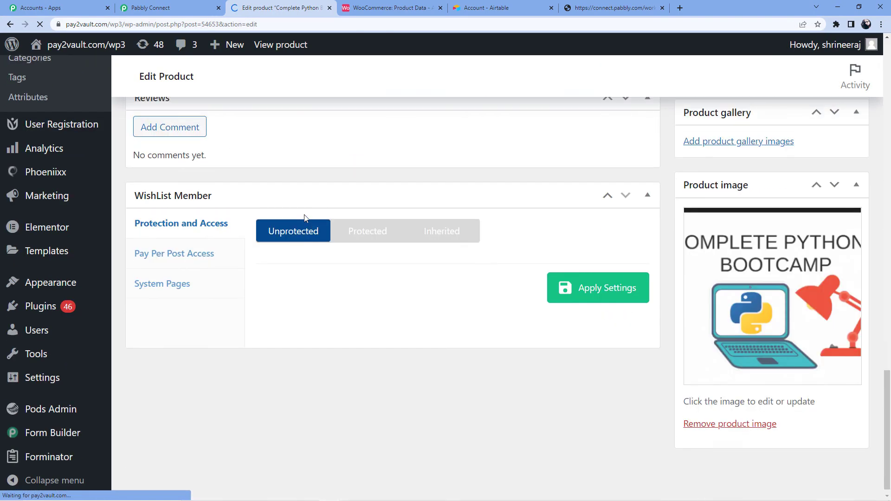
scroll(249, 248, "up", 10)
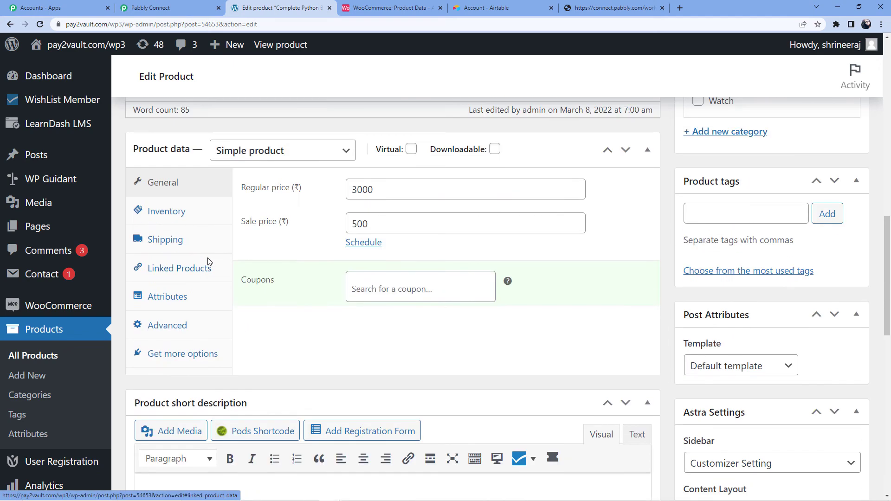
Step: Change the Inventory stock quantity from 44 to 53 and update the product
left_click(173, 260)
left_click(387, 320)
key("BackSpace")
key("BackSpace")
type("55")
scroll(388, 320, "down", 3)
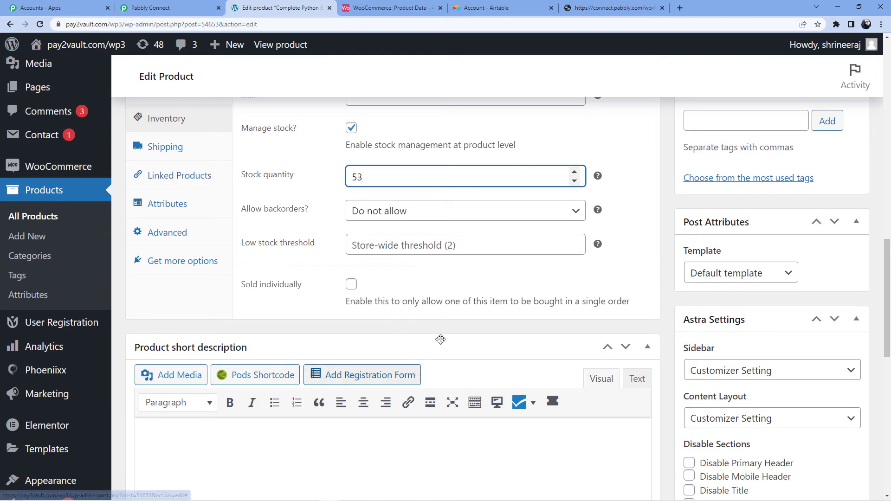
scroll(388, 320, "up", 8)
left_click(835, 195)
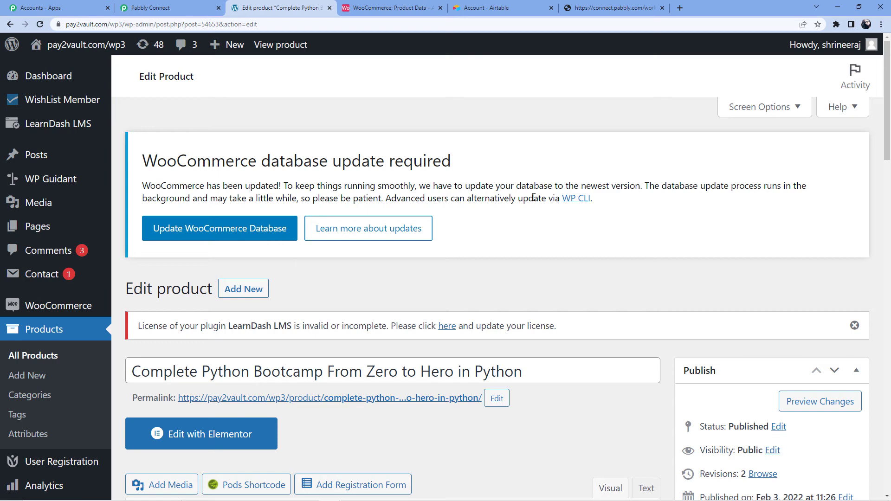
left_click(390, 8)
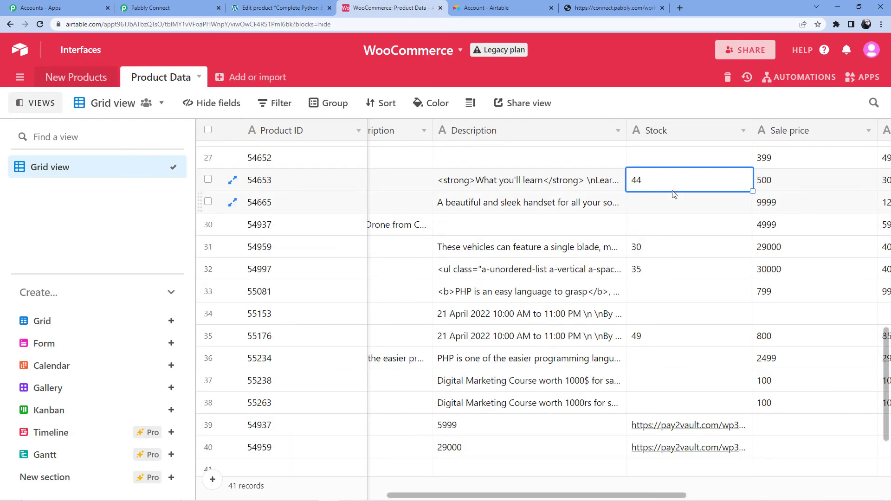
Step: Reload the Airtable Product Data table and confirm product 54653's Stock now reads 53
scroll(661, 193, "up", 3)
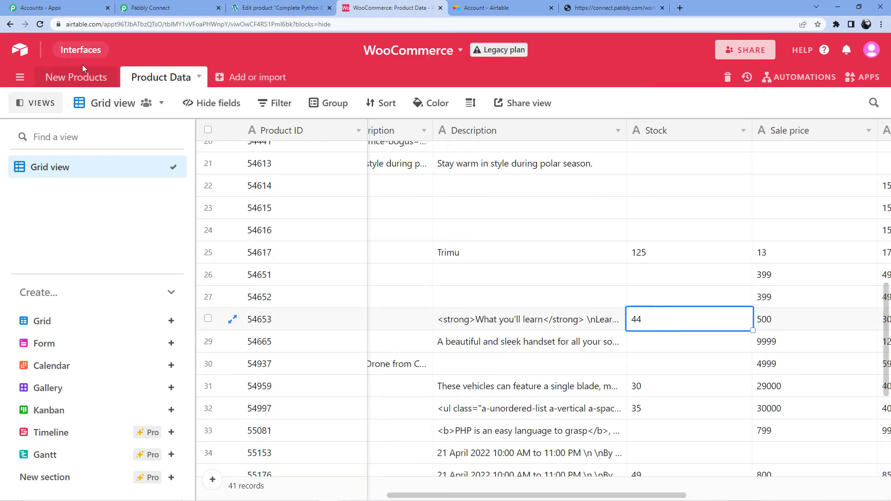
left_click(40, 26)
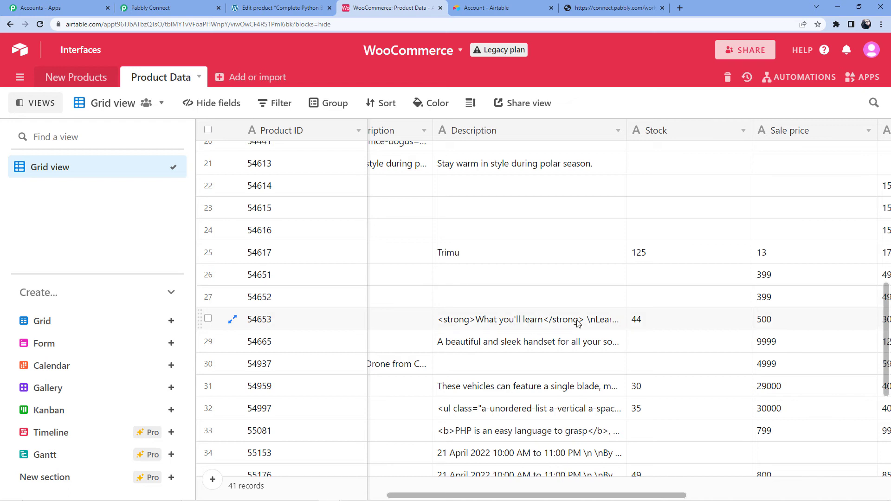
left_click(666, 324)
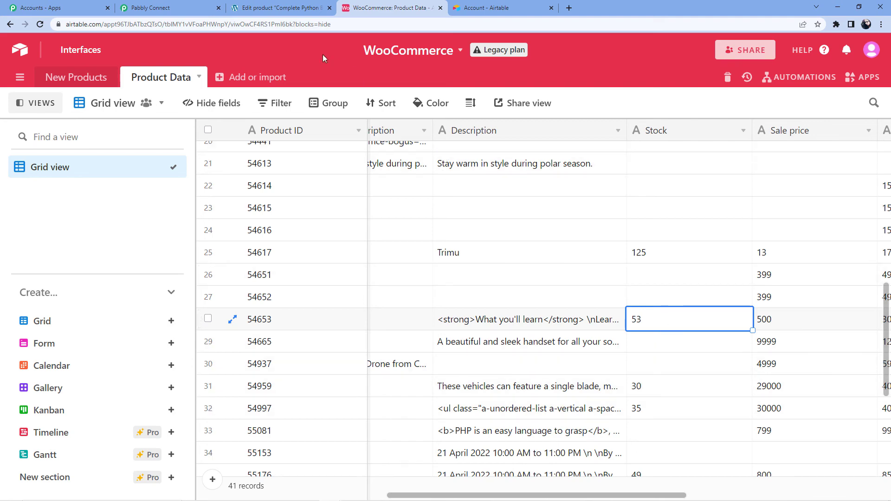
left_click(281, 8)
Step: Confirm the product editor's stock quantity is 53 and compare it with Airtable
scroll(312, 103, "down", 4)
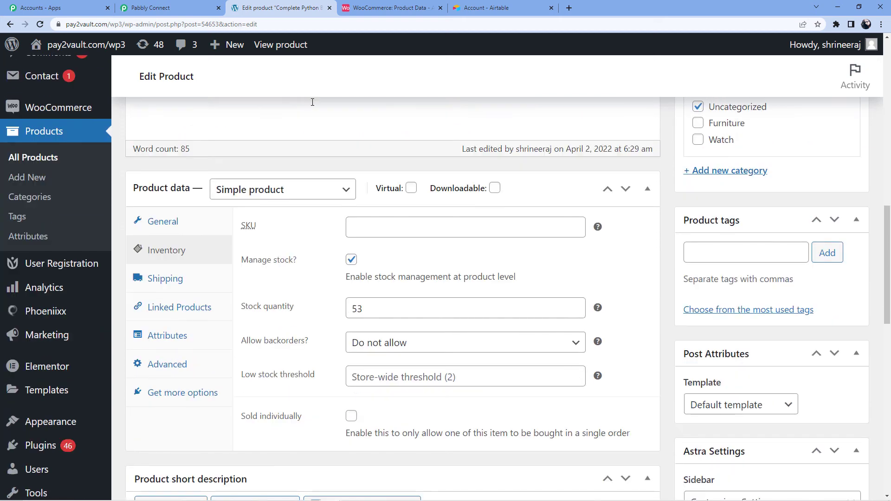
scroll(312, 103, "down", 3)
left_click(390, 171)
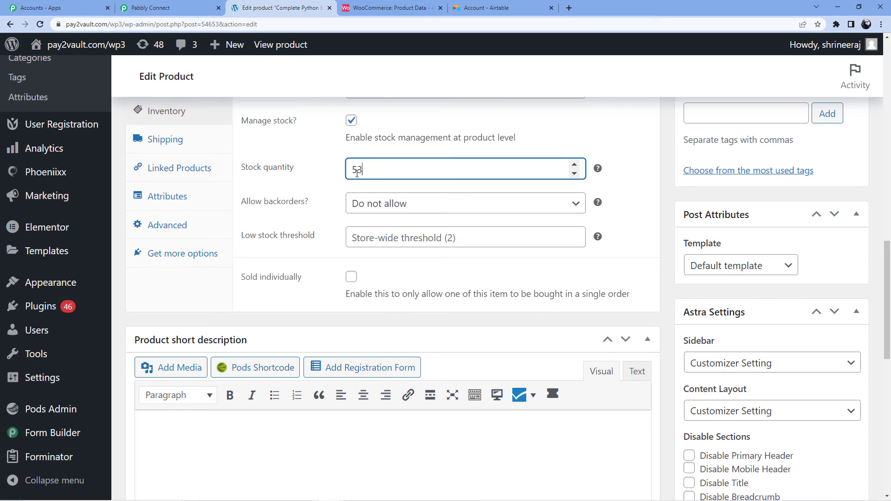
left_click(385, 7)
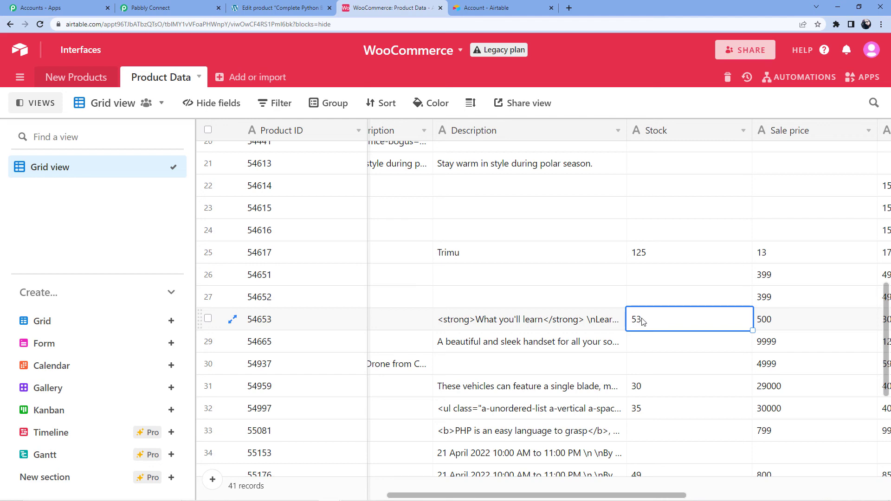
Step: Show the WooCommerce to Airtable workflow with its trigger and Search Record steps collapsed
left_click(153, 7)
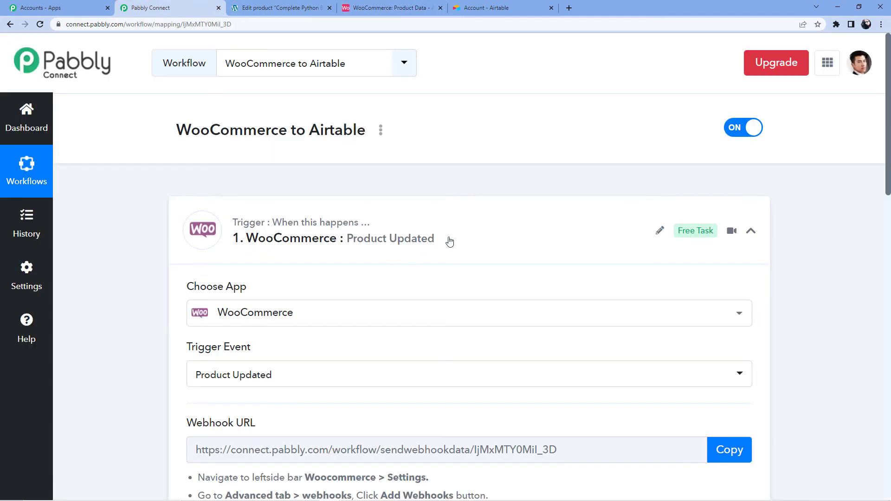
left_click(463, 225)
scroll(406, 225, "down", 4)
left_click(360, 158)
left_click(360, 158)
scroll(366, 186, "up", 3)
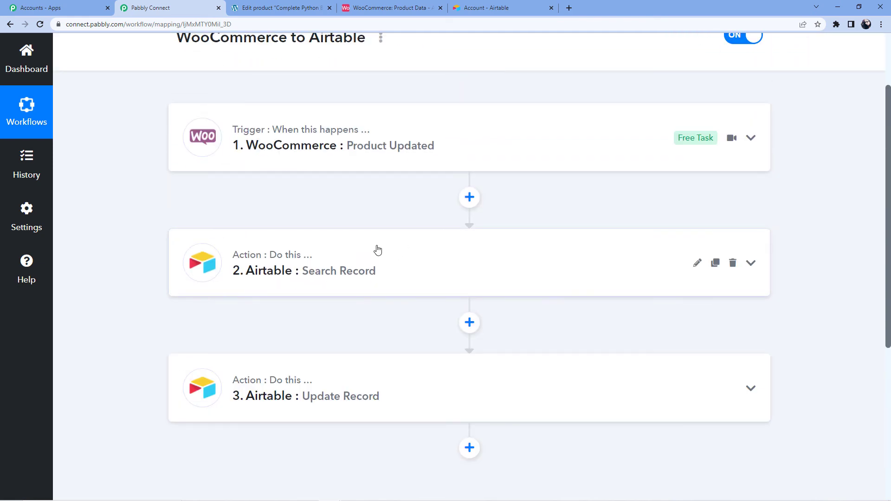